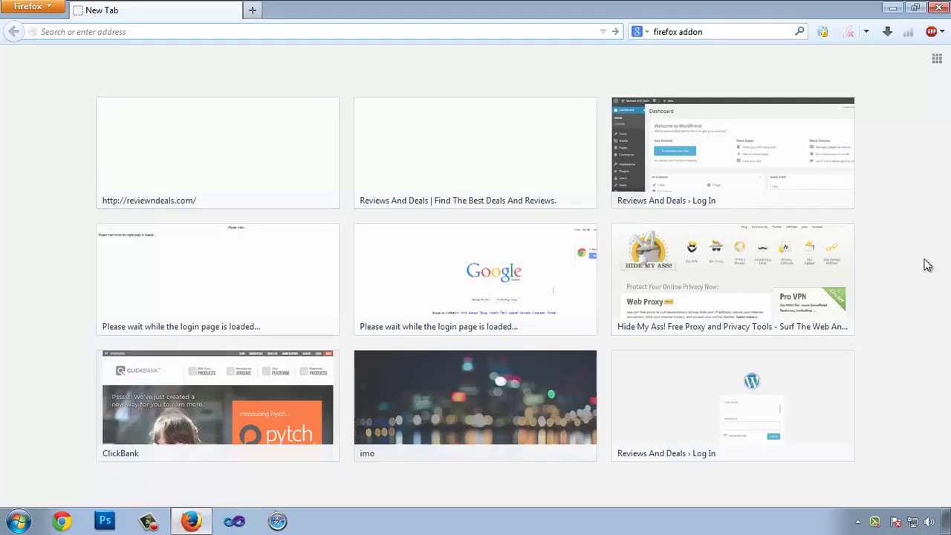
- Open the 'Reviews And Deals › Log In' page from the Firefox new tab thumbnails
click(740, 155)
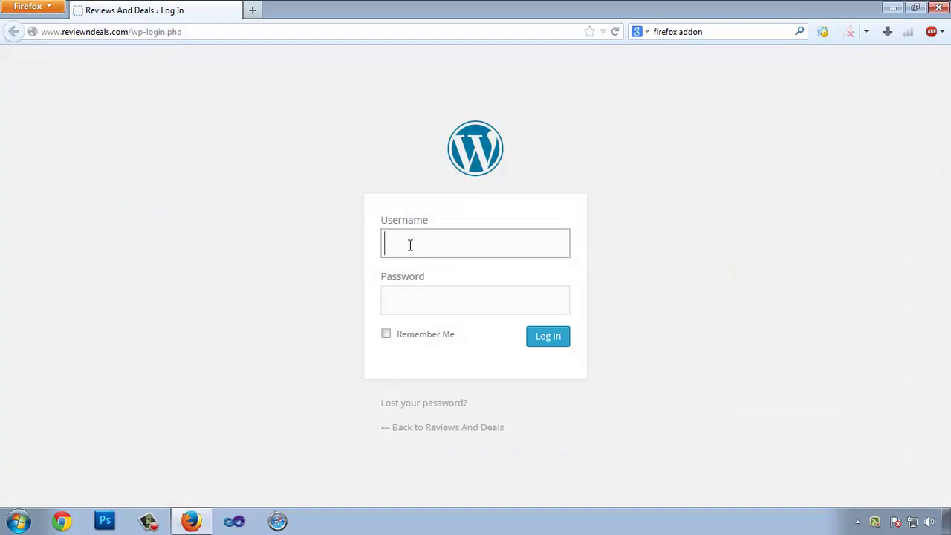
- Log in with the saved administrator username and the account password
click(403, 239)
click(411, 266)
click(404, 303)
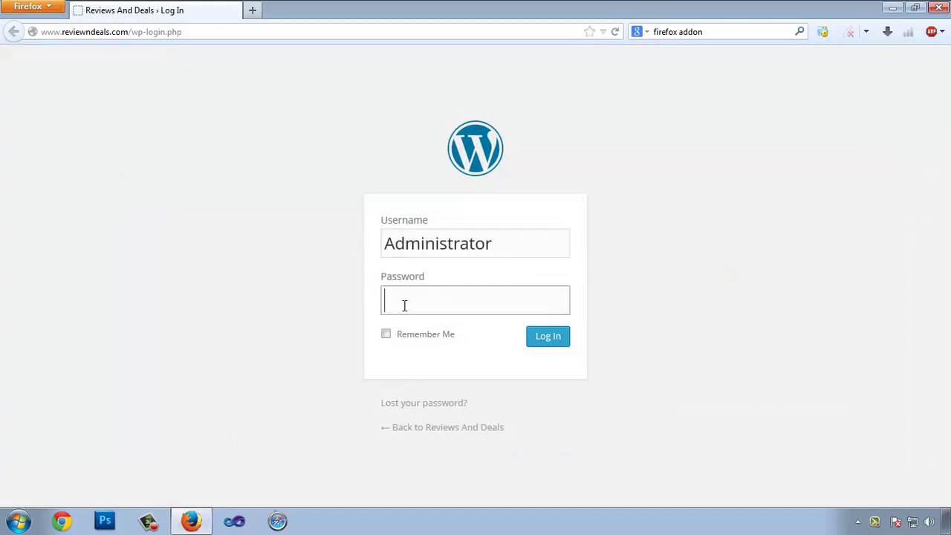
text(***********)
key(Return)
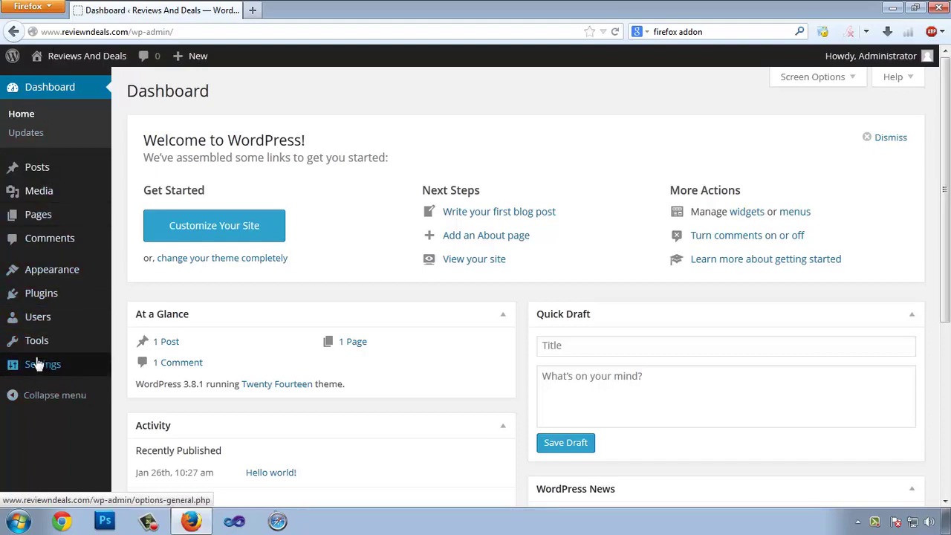
- Go to Settings > General from the admin sidebar
mouse_move(41, 364)
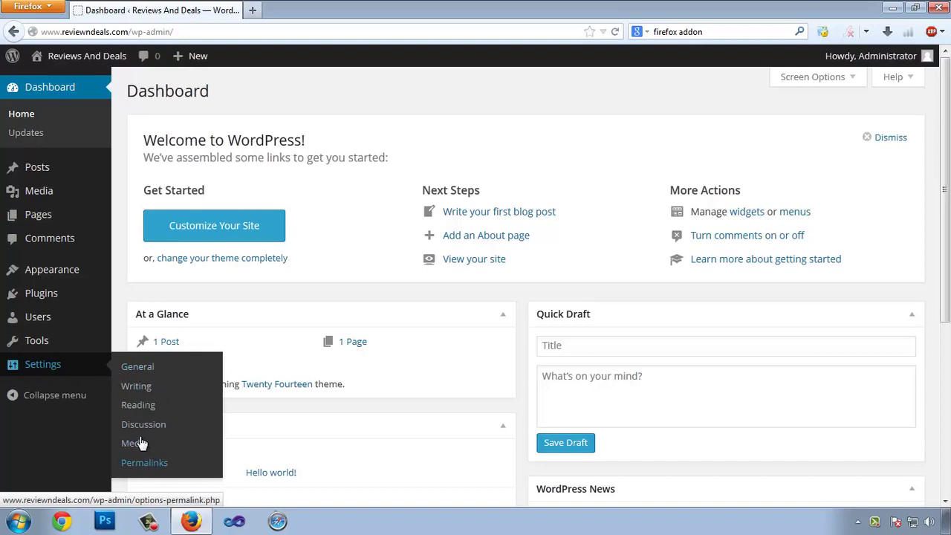
click(138, 367)
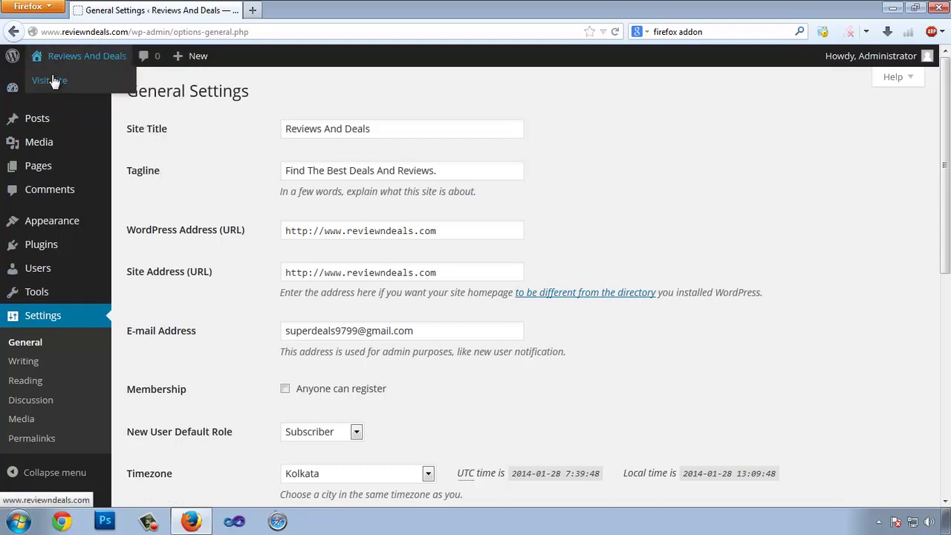
- Open the live site in a new tab, compare its title and tagline, then return to General Settings
right_click(53, 80)
click(111, 88)
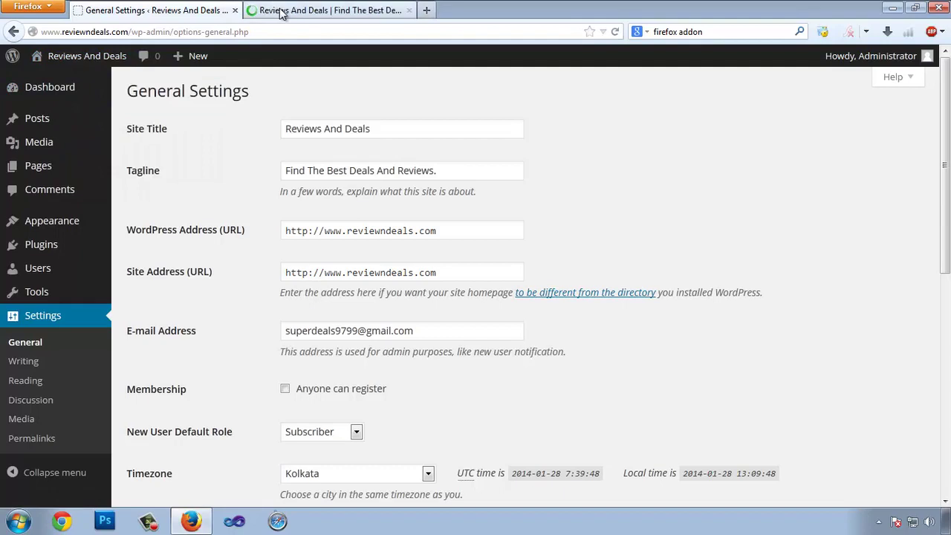
click(280, 12)
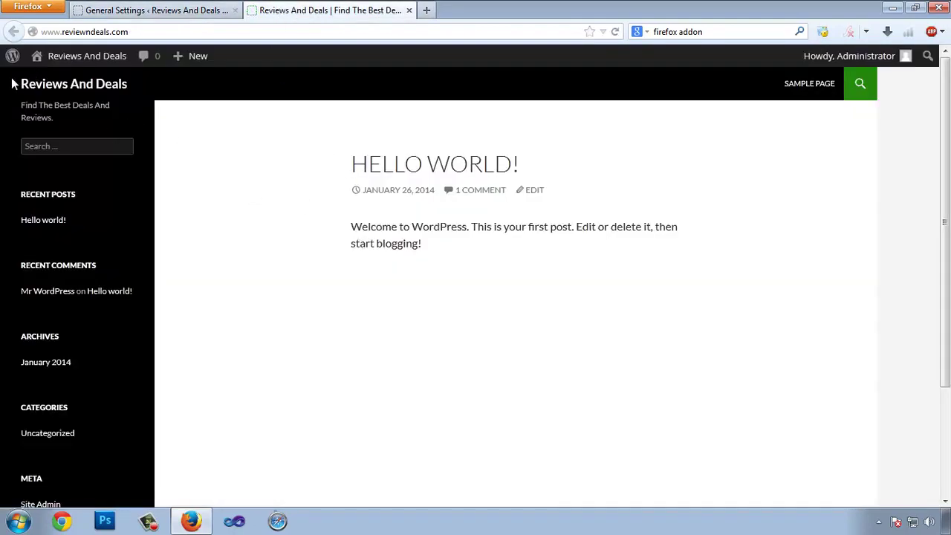
drag(12, 82, 127, 86)
drag(21, 105, 53, 117)
click(152, 10)
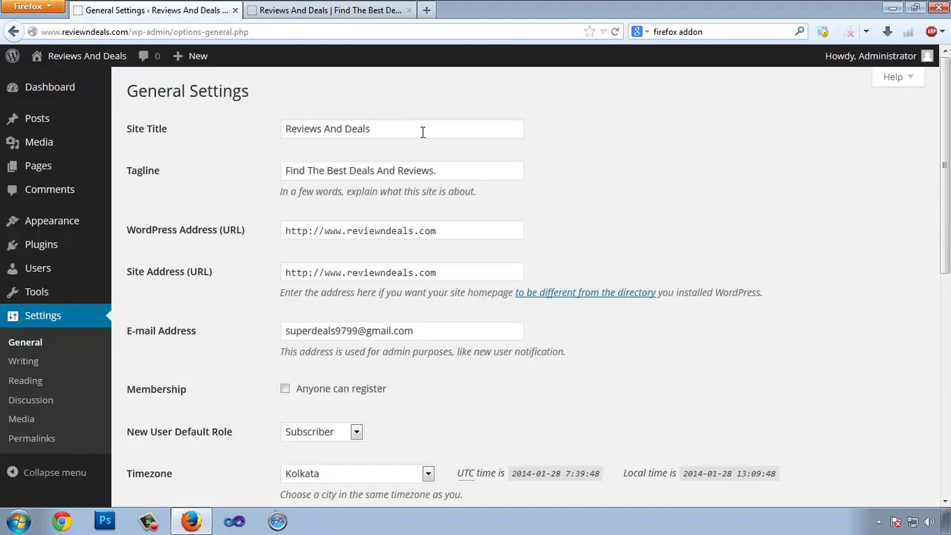
drag(422, 132, 224, 133)
drag(447, 169, 320, 164)
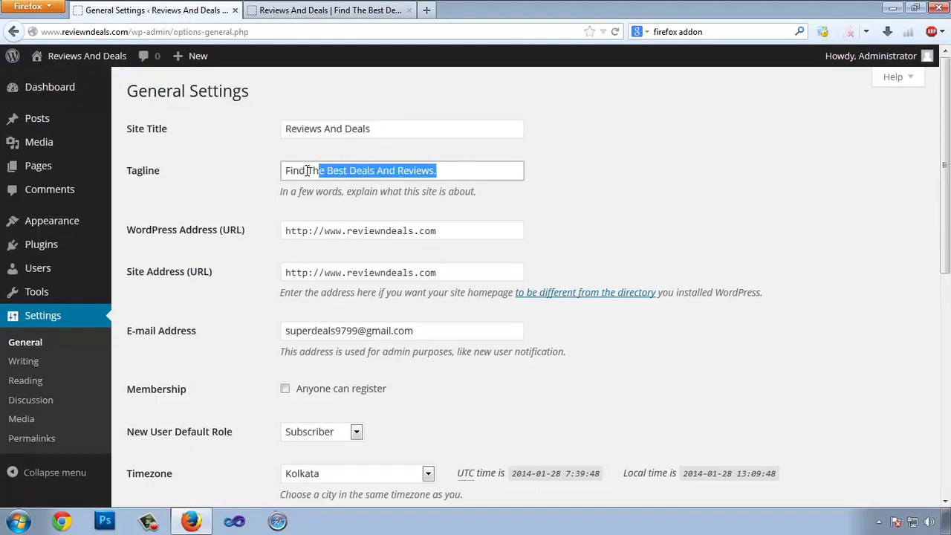
click(386, 128)
drag(405, 128, 230, 117)
click(410, 129)
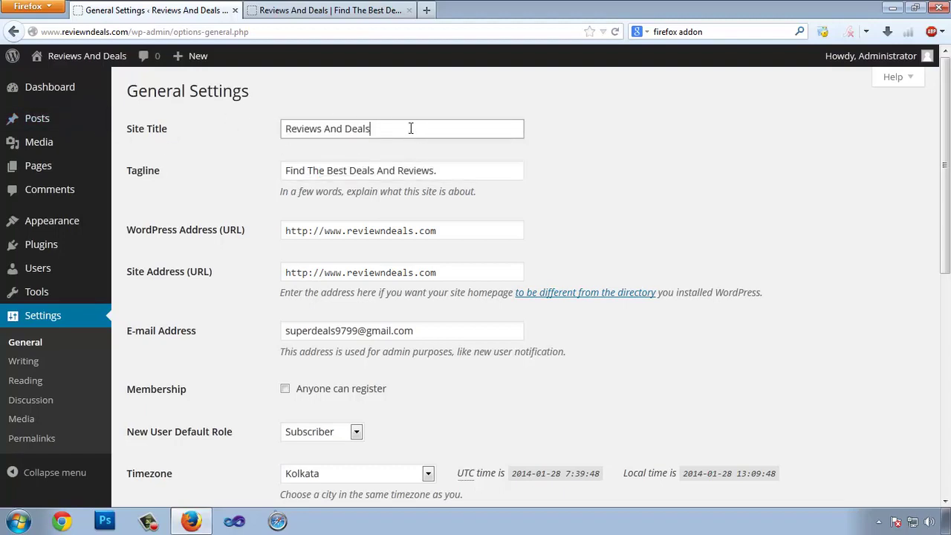
drag(471, 170, 272, 176)
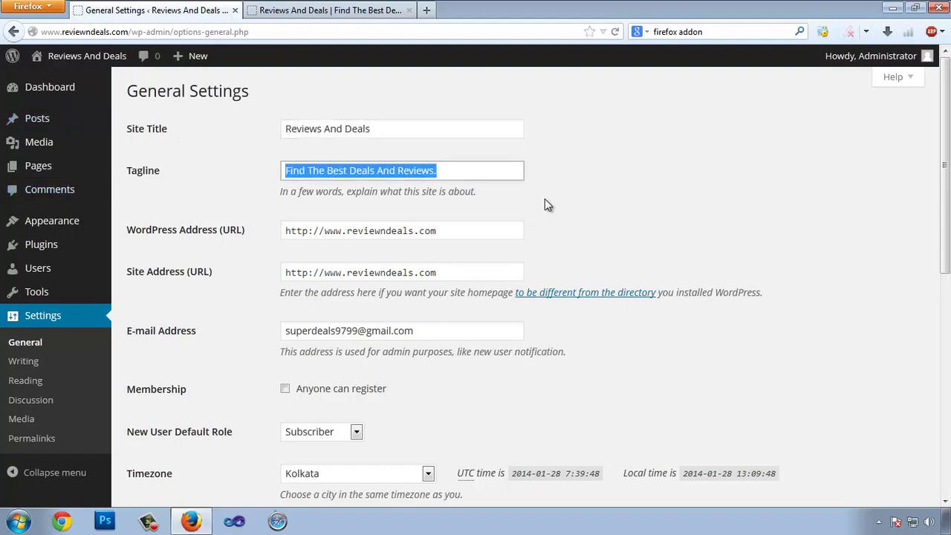
click(544, 199)
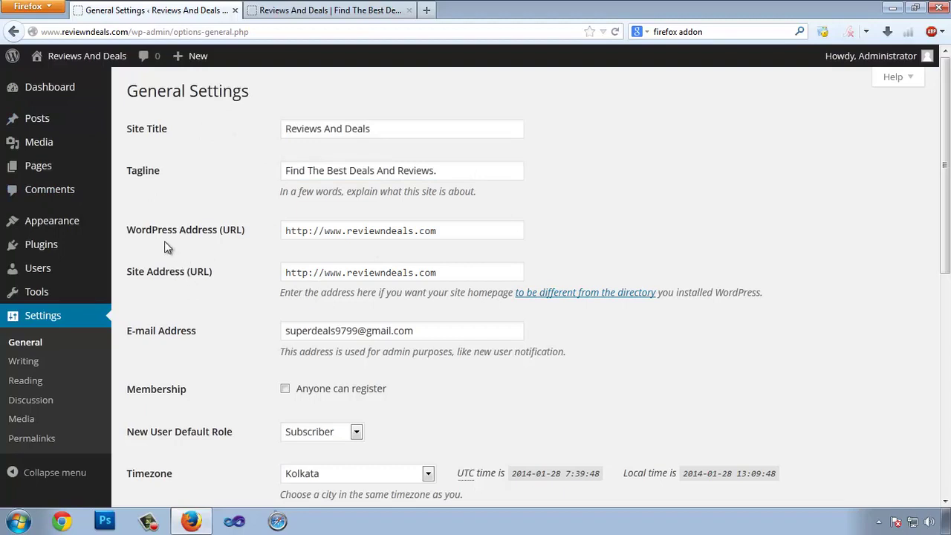
click(448, 233)
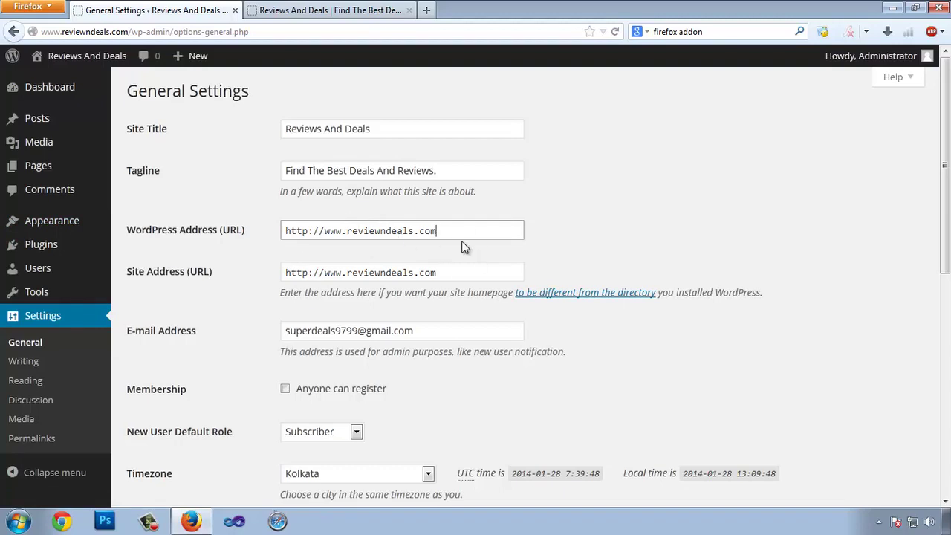
drag(332, 234, 440, 232)
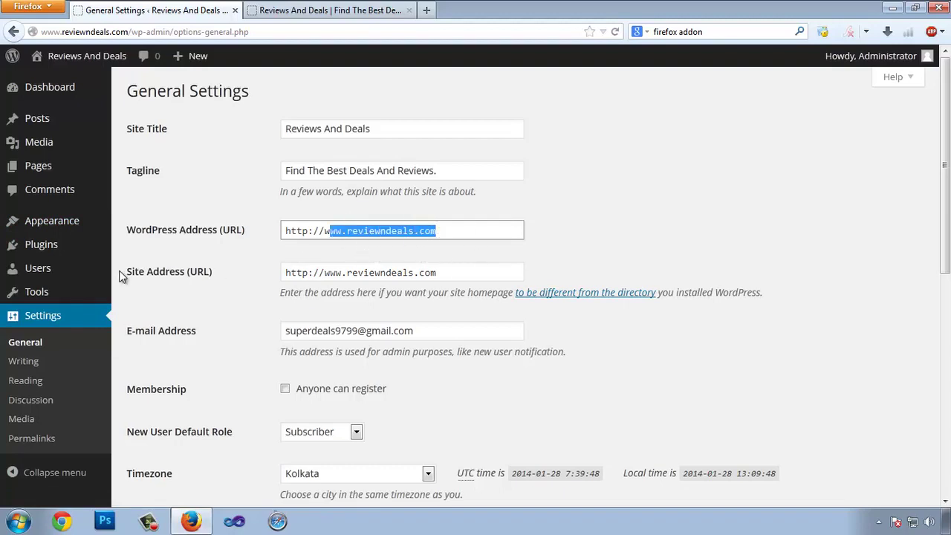
click(332, 272)
drag(310, 272, 452, 275)
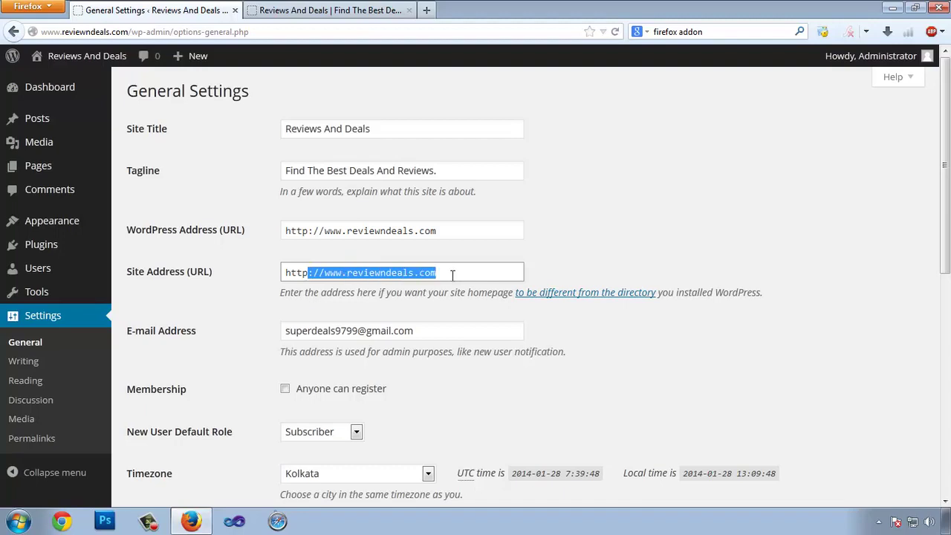
click(457, 272)
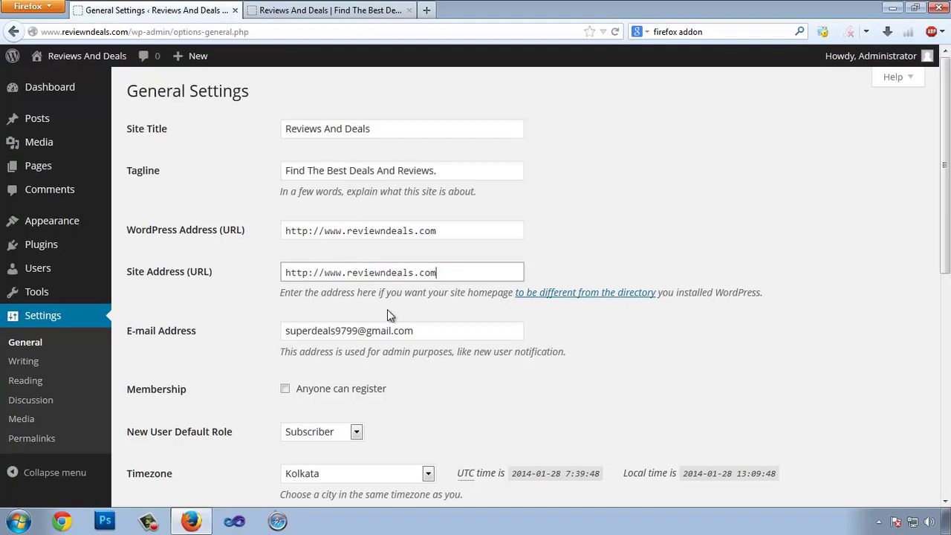
click(449, 228)
click(442, 269)
click(461, 227)
click(444, 261)
click(460, 227)
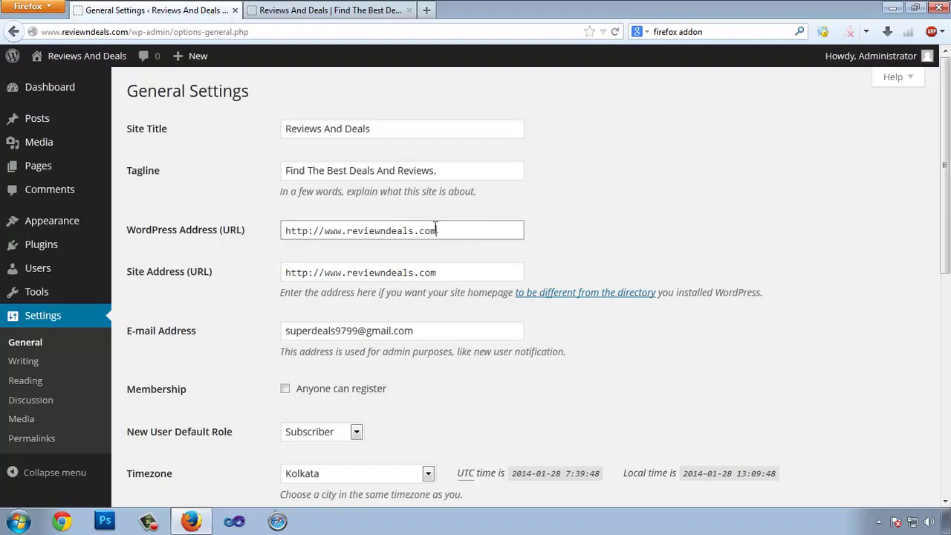
click(443, 275)
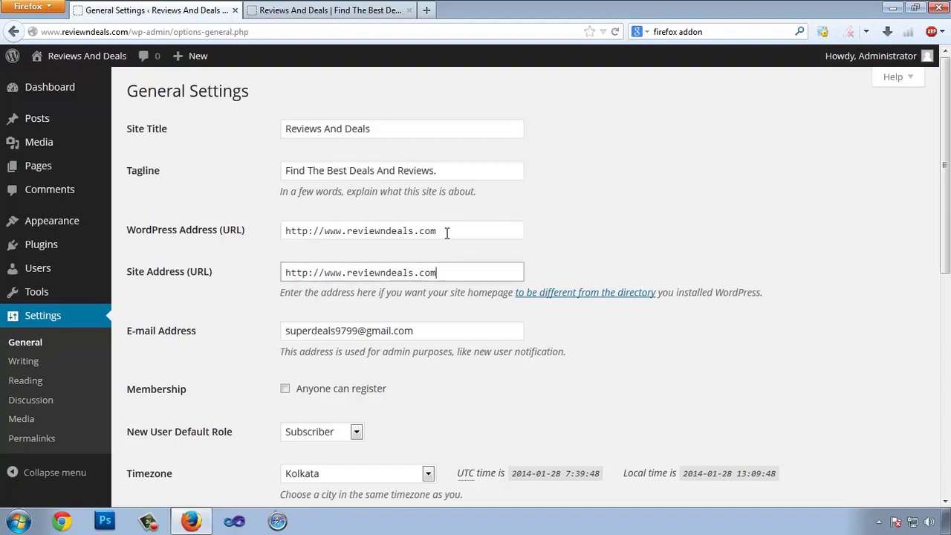
click(445, 228)
click(437, 268)
scroll(171, 264, down, 2)
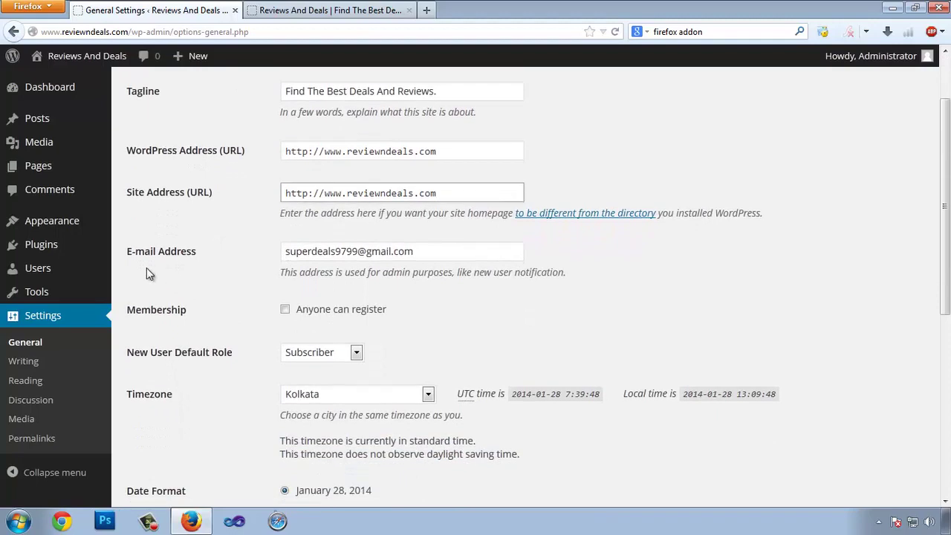
drag(461, 250, 250, 246)
click(452, 250)
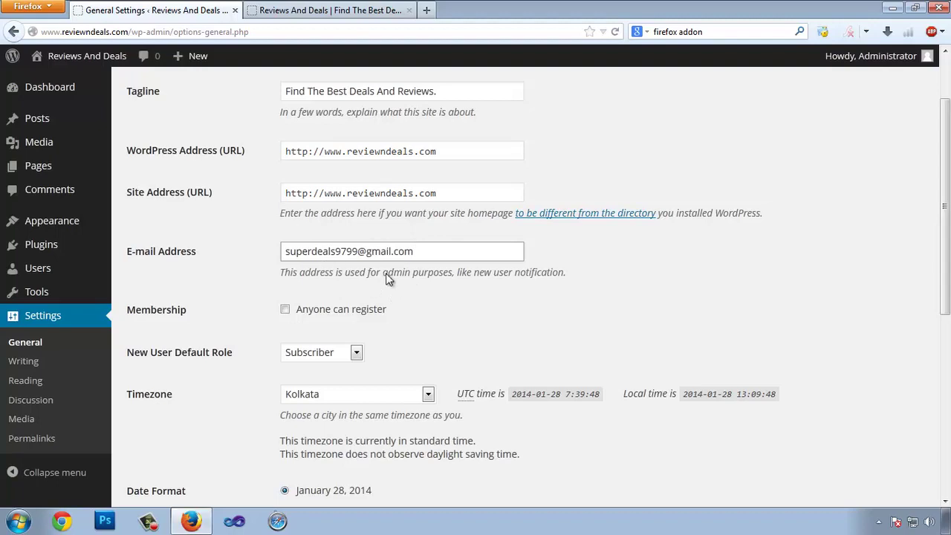
drag(420, 251, 273, 248)
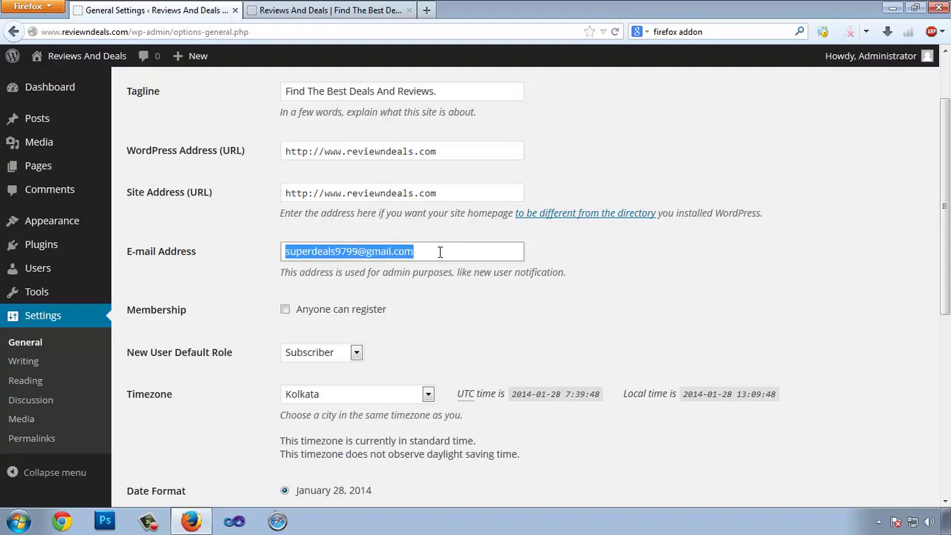
click(440, 251)
drag(430, 252, 331, 253)
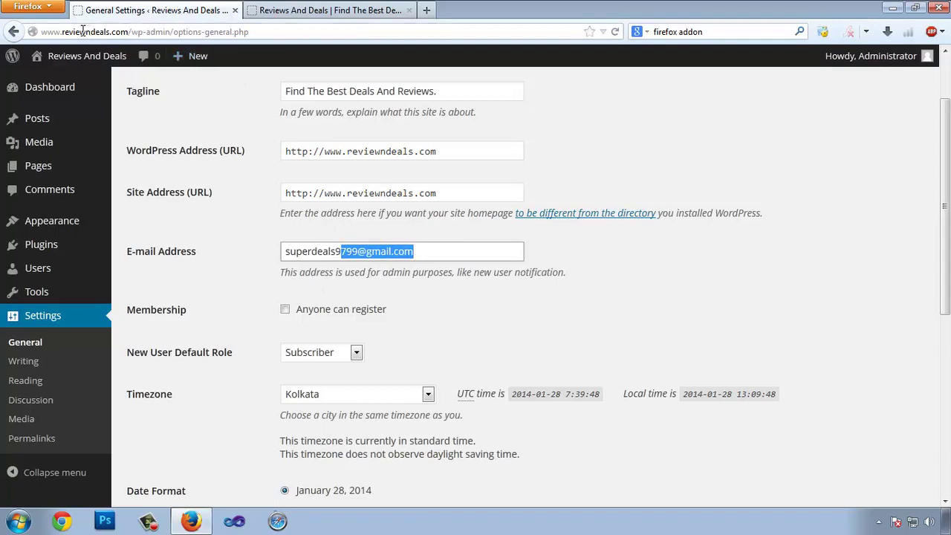
click(434, 250)
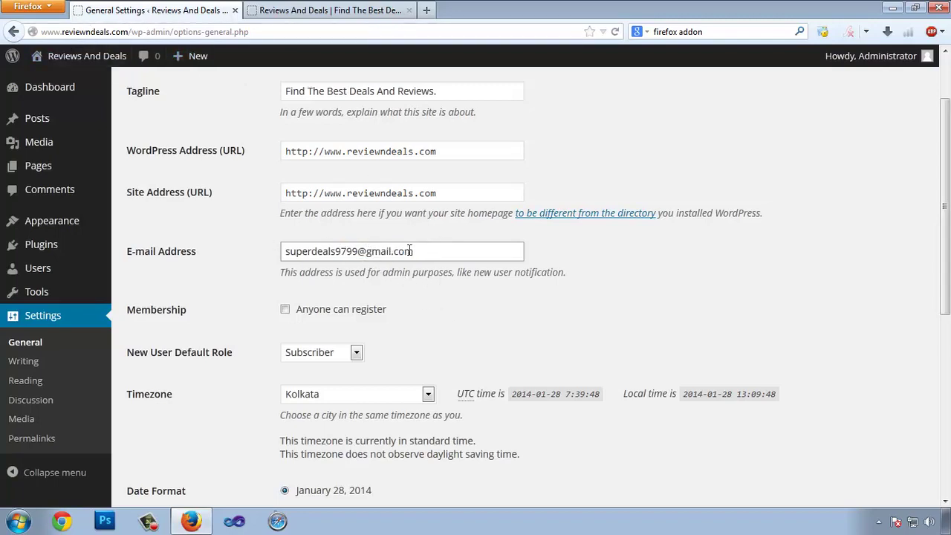
scroll(418, 252, down, 2)
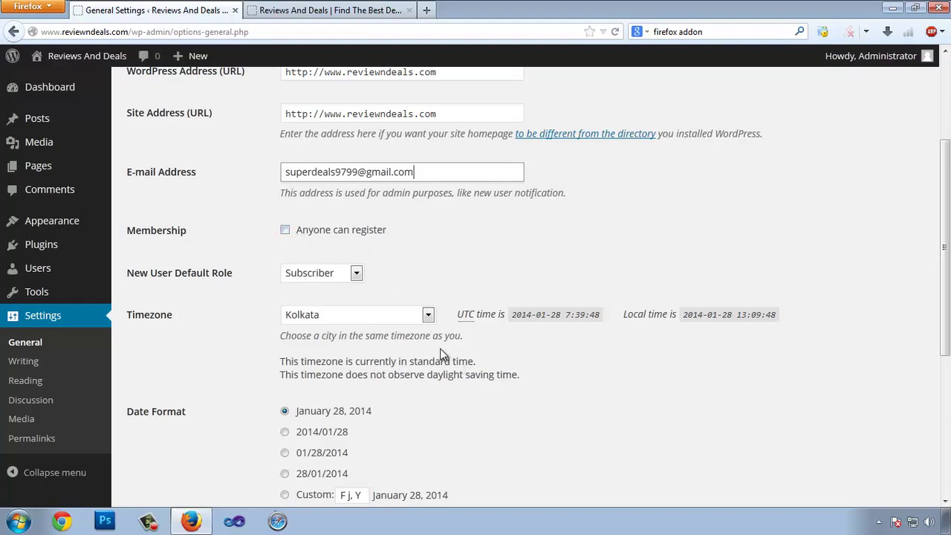
- Keep Subscriber as the new user default role and leave 'Anyone can register' unchecked
click(284, 230)
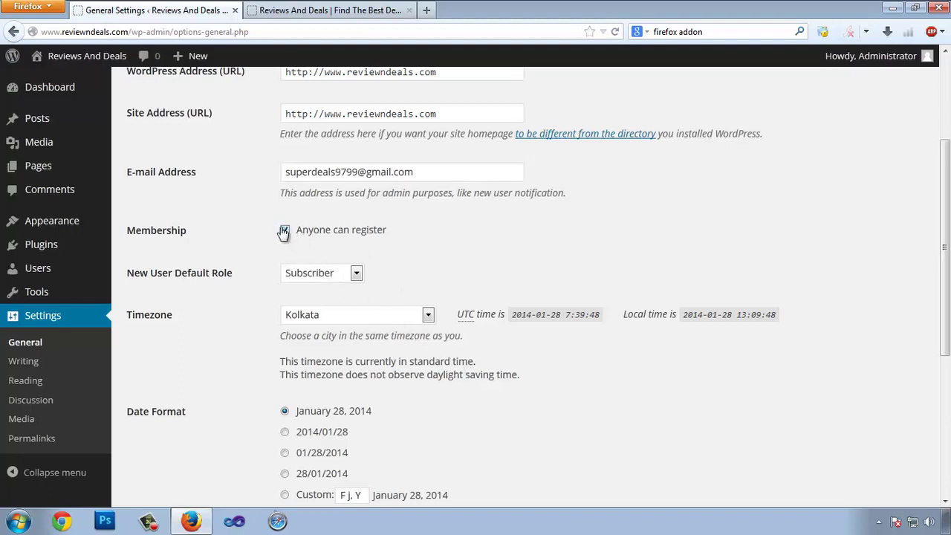
click(357, 273)
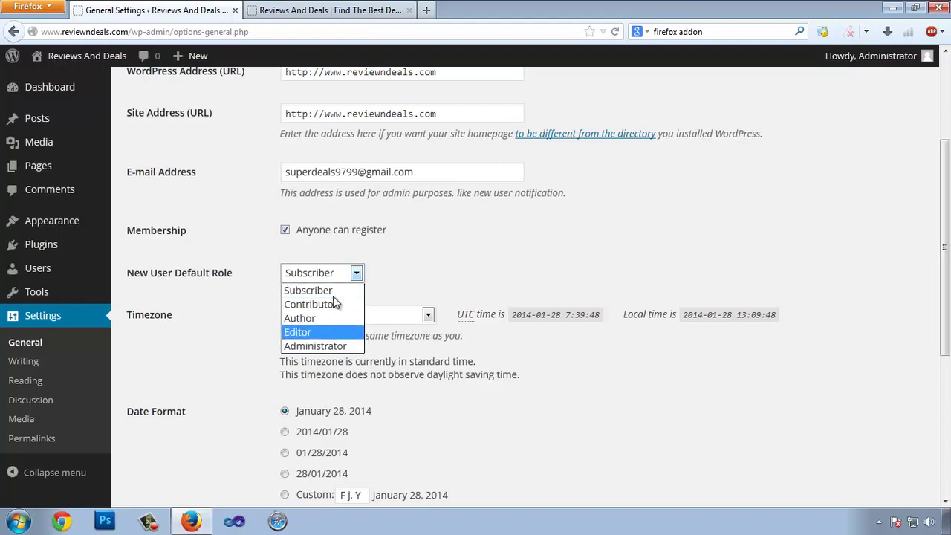
click(343, 263)
click(344, 277)
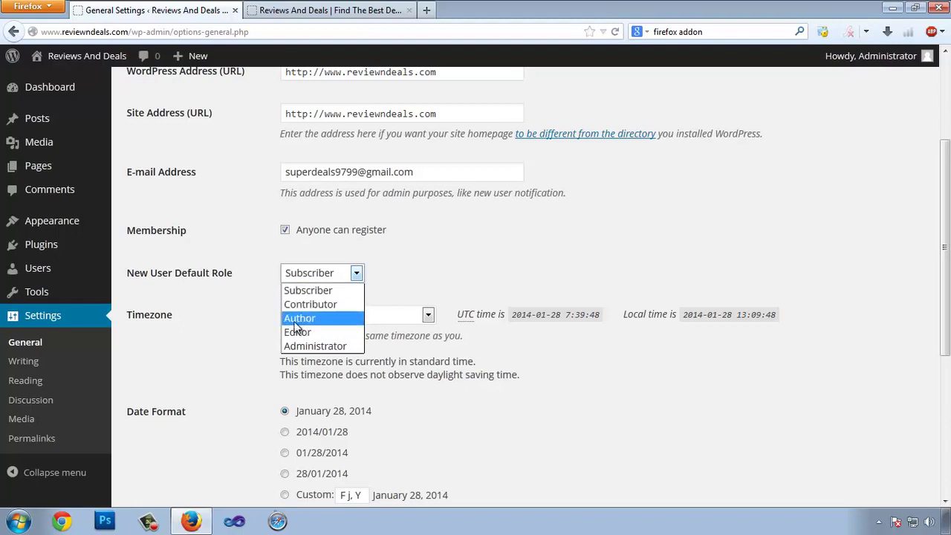
click(456, 253)
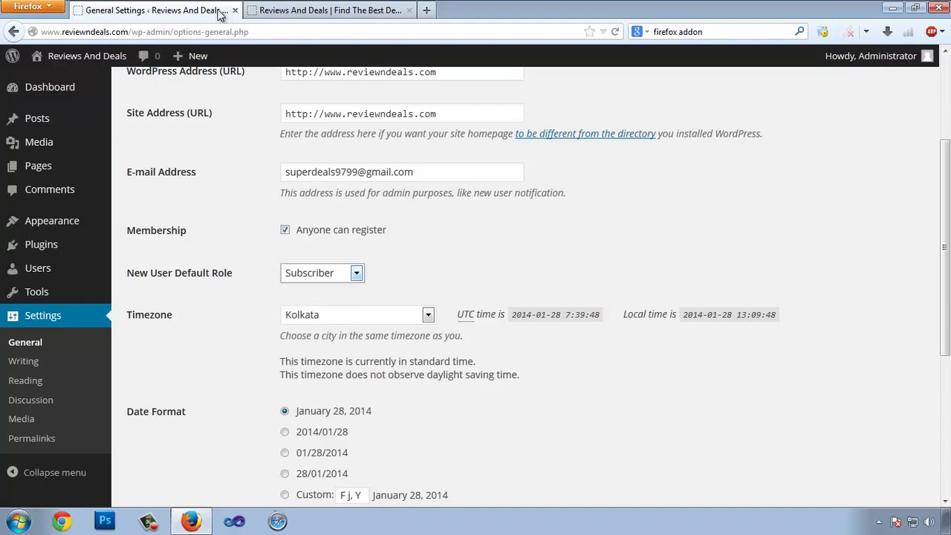
click(295, 233)
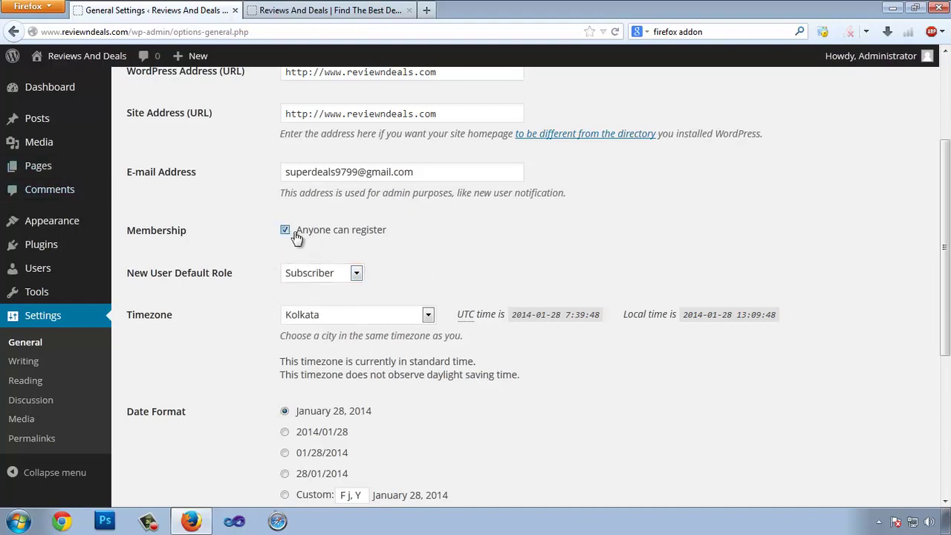
scroll(555, 223, down, 2)
click(407, 236)
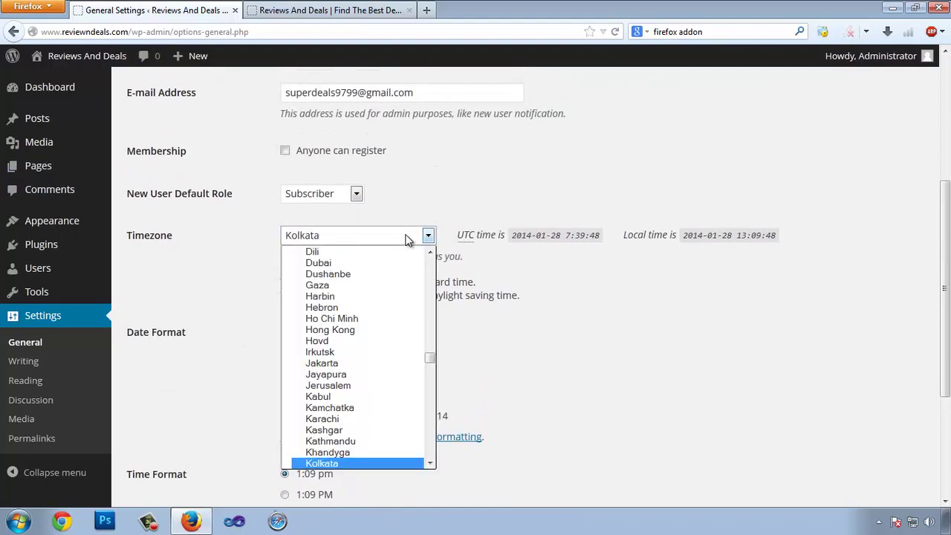
click(407, 237)
click(391, 240)
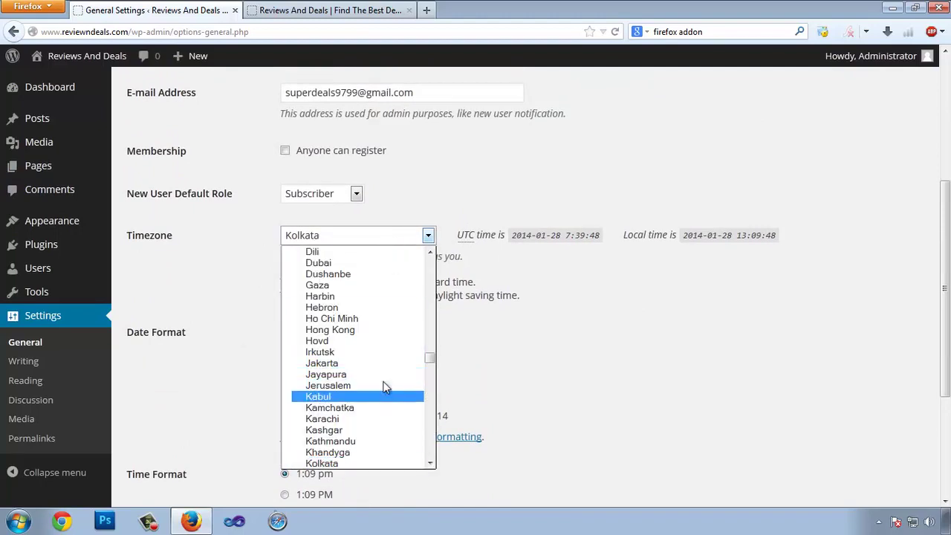
click(353, 461)
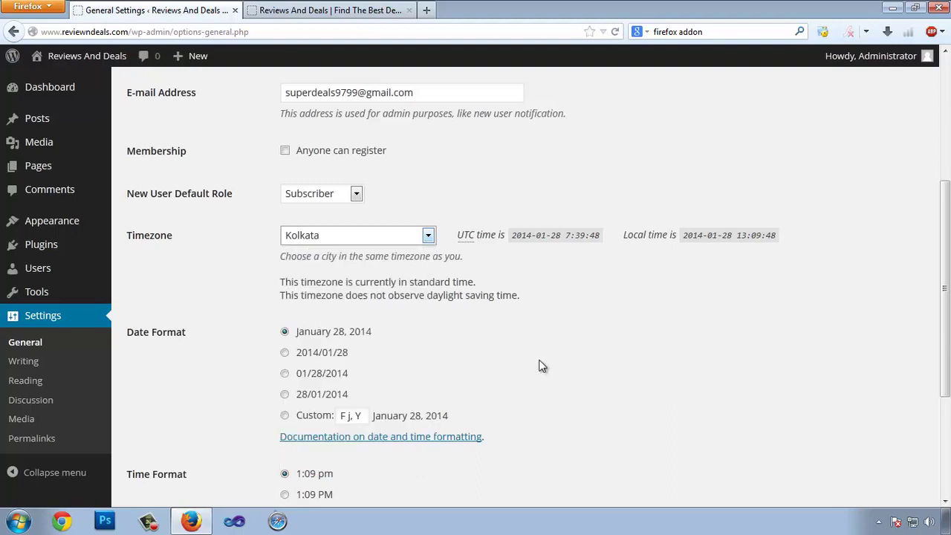
scroll(207, 251, down, 4)
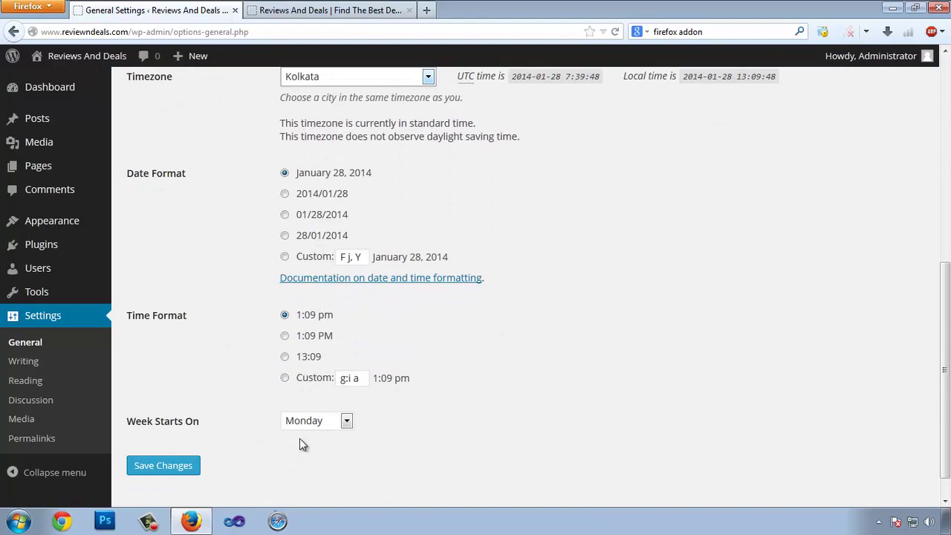
- Save the General settings, then go to Settings > Writing
scroll(180, 352, down, 1)
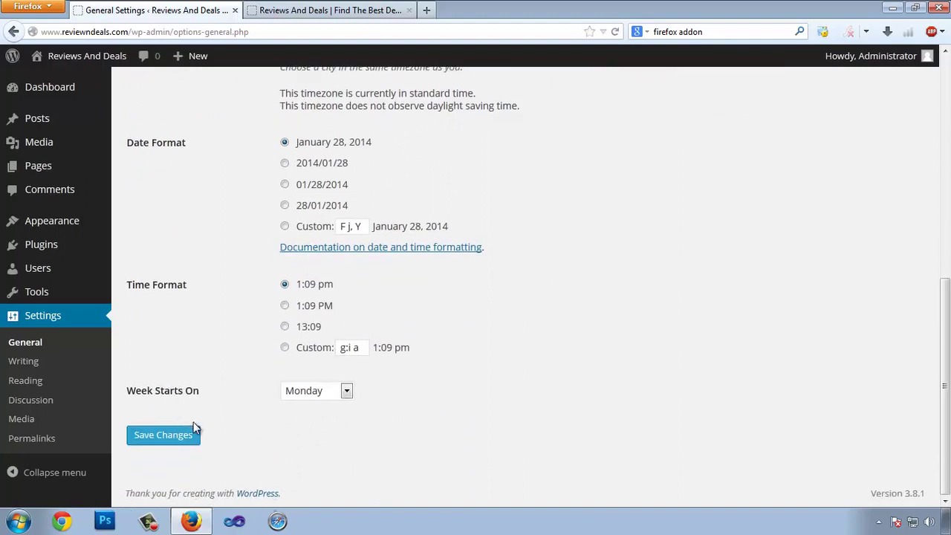
click(159, 436)
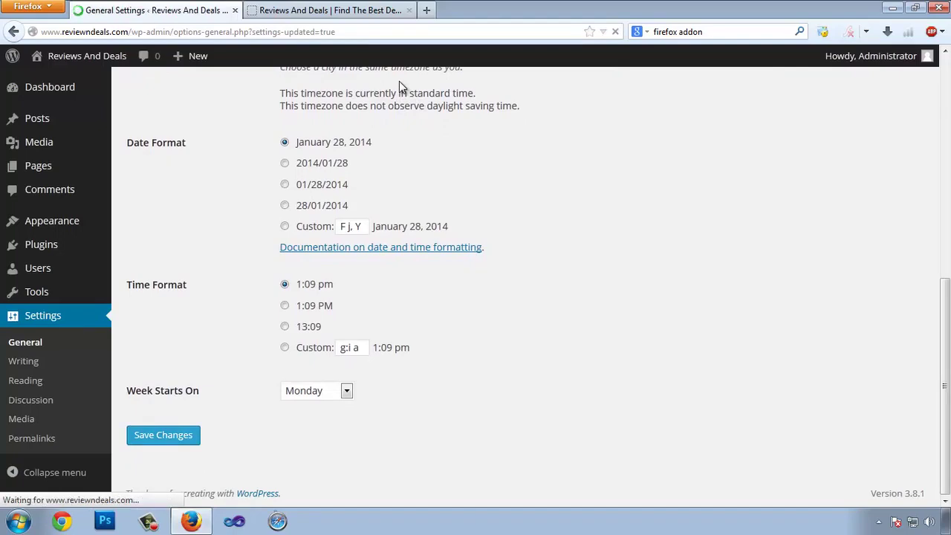
scroll(416, 171, down, 2)
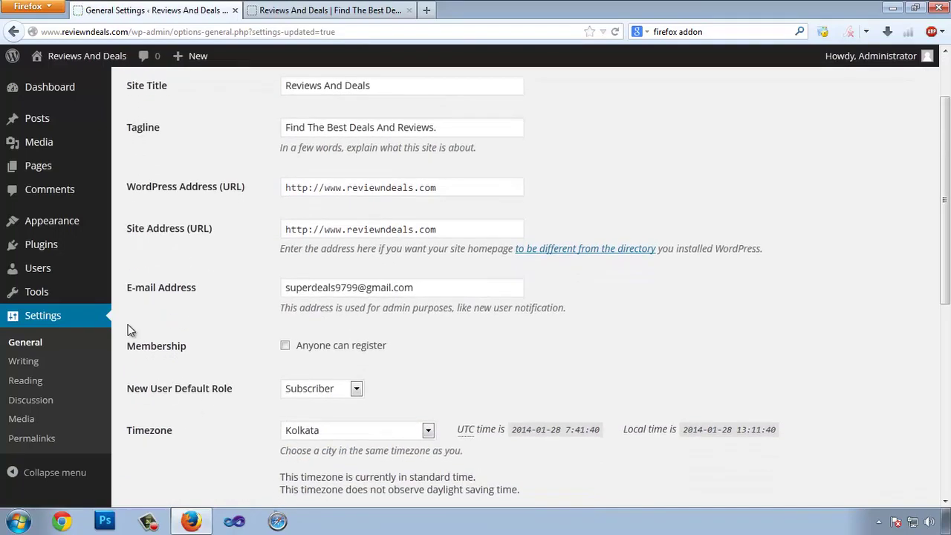
click(16, 362)
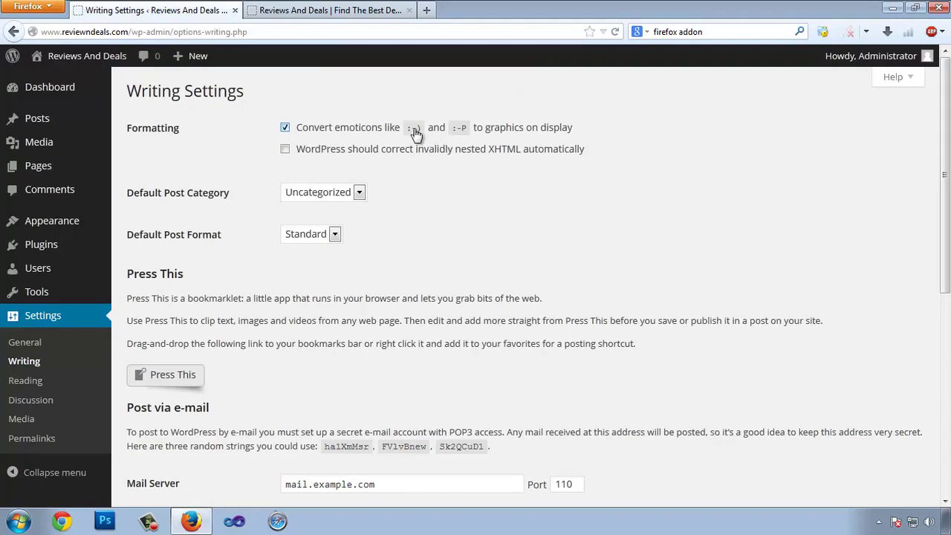
drag(408, 129, 421, 135)
drag(572, 130, 533, 130)
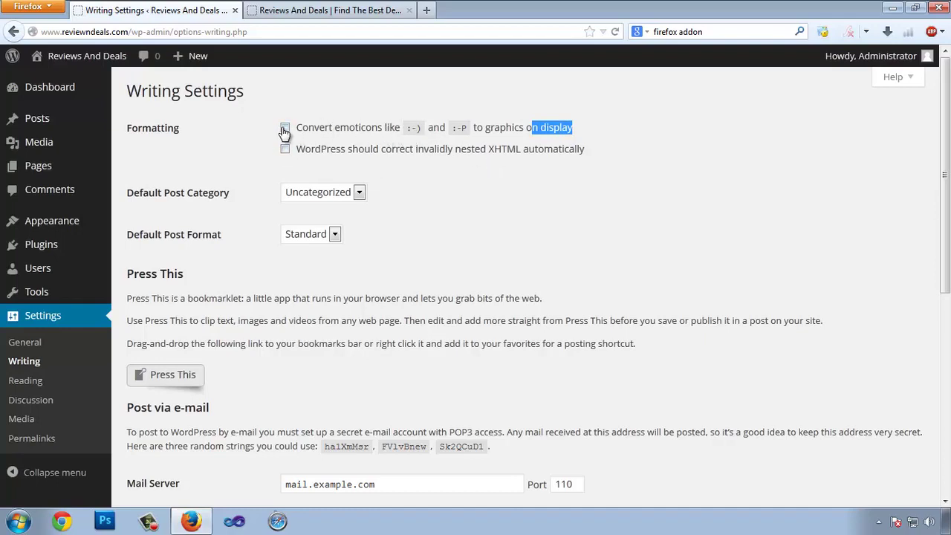
click(765, 155)
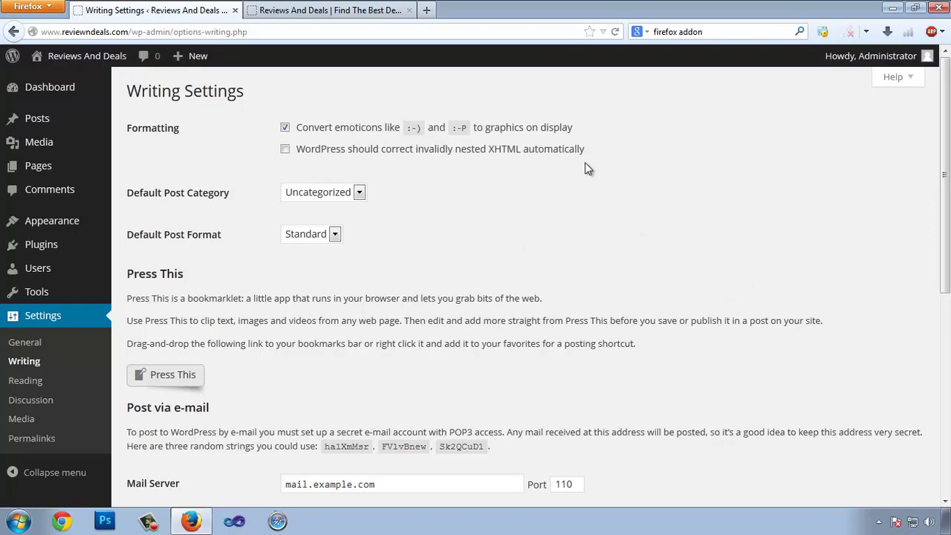
drag(607, 154, 327, 152)
click(389, 177)
click(317, 199)
click(320, 207)
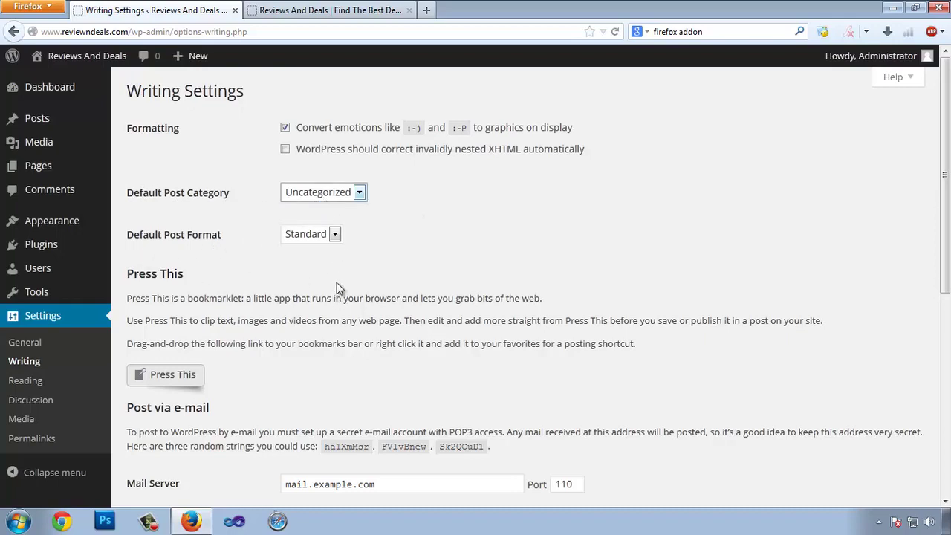
click(322, 235)
click(309, 251)
scroll(410, 260, down, 4)
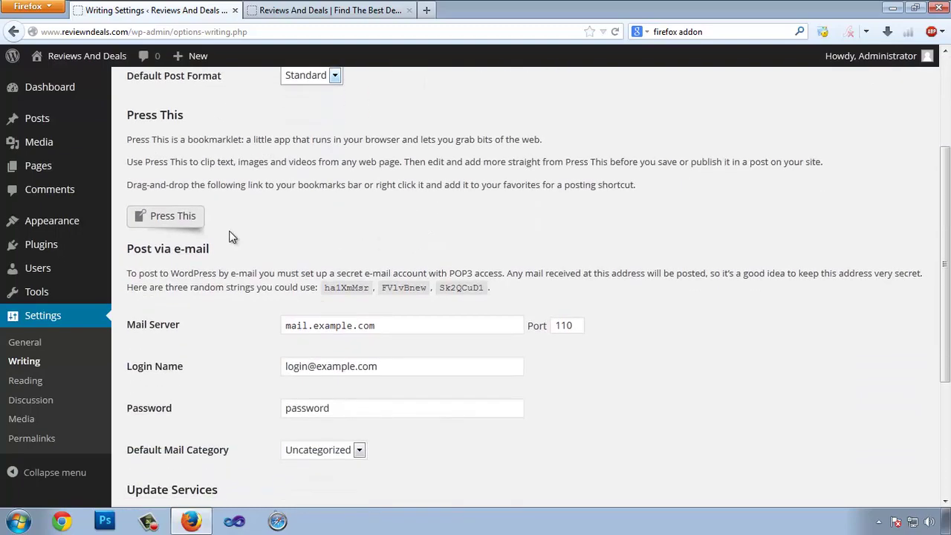
scroll(409, 289, down, 2)
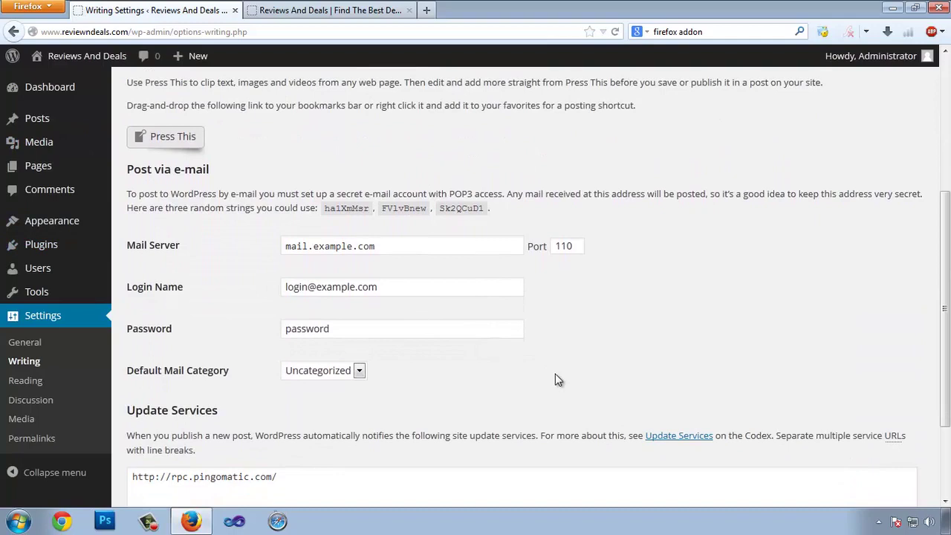
click(424, 250)
key(ctrl+a)
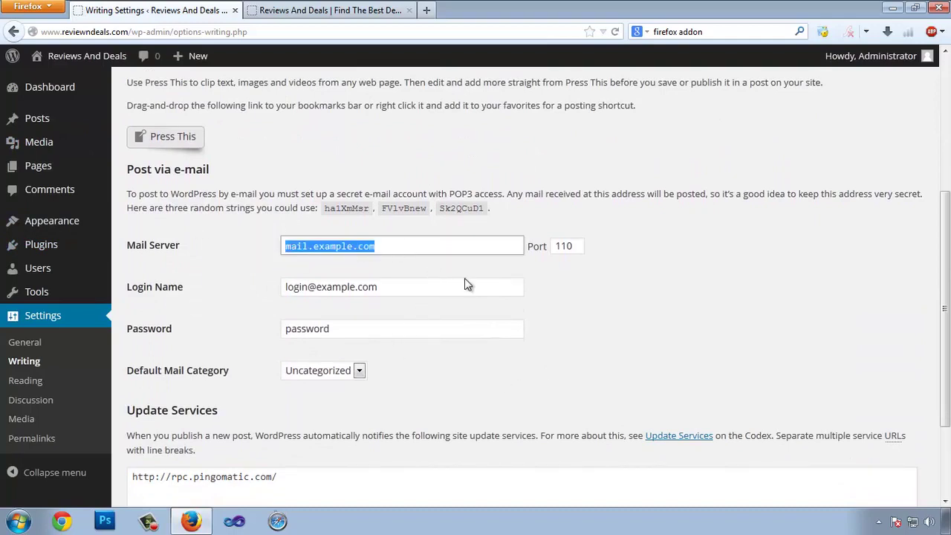
scroll(407, 282, down, 3)
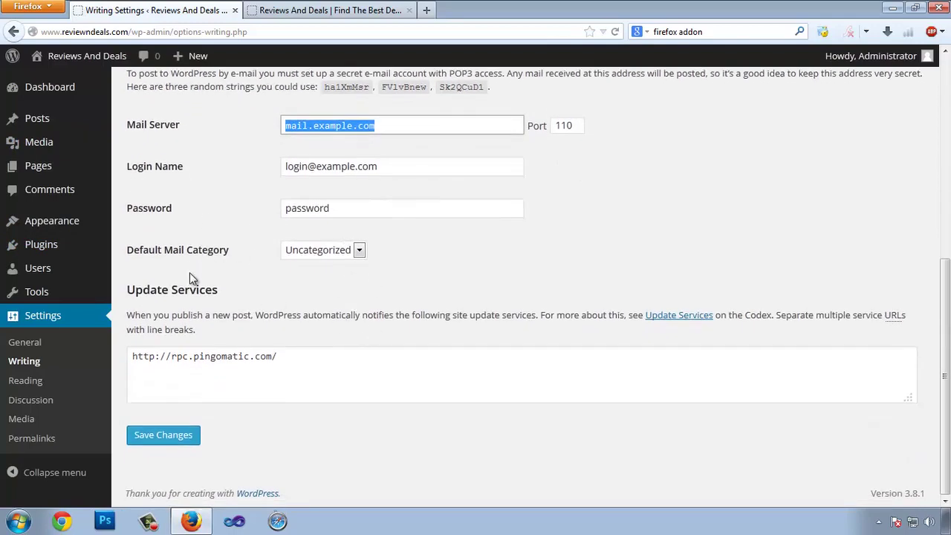
click(339, 251)
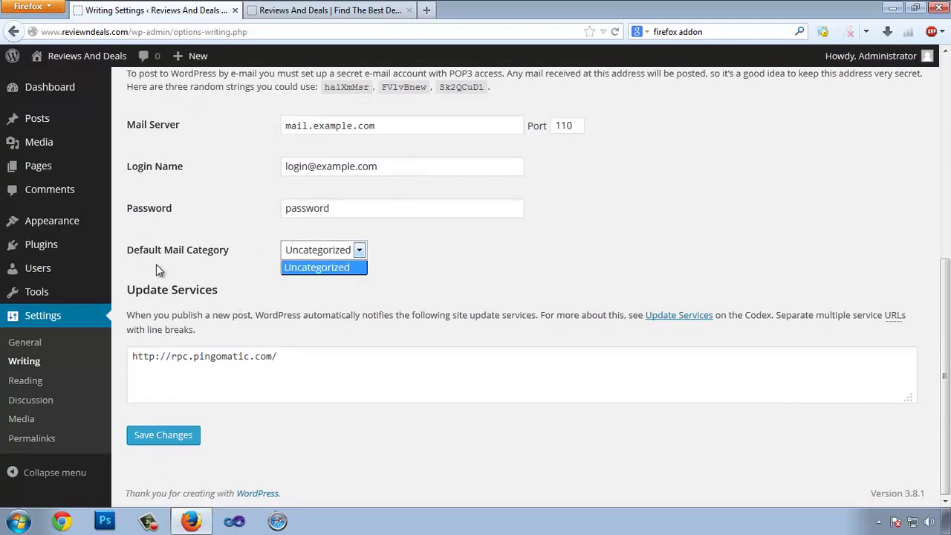
click(411, 307)
click(281, 378)
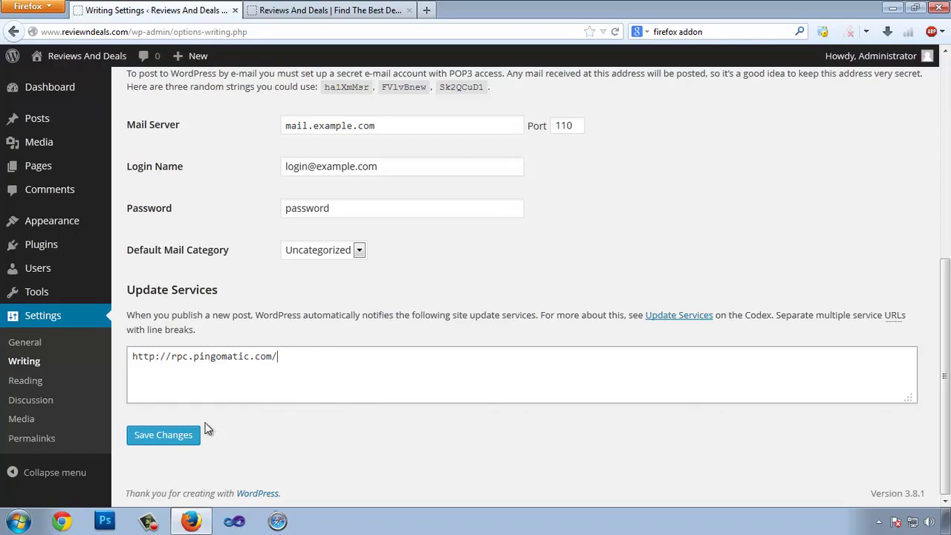
click(164, 435)
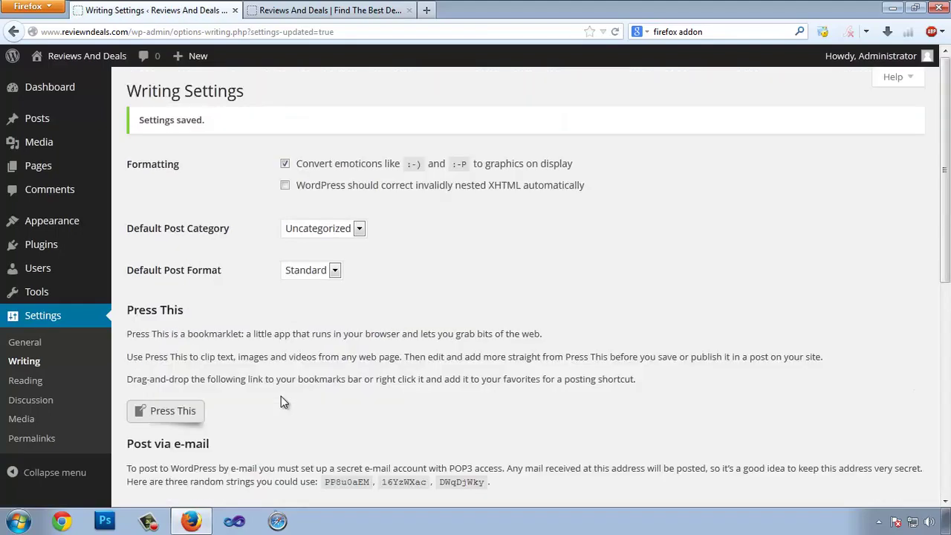
scroll(282, 350, down, 2)
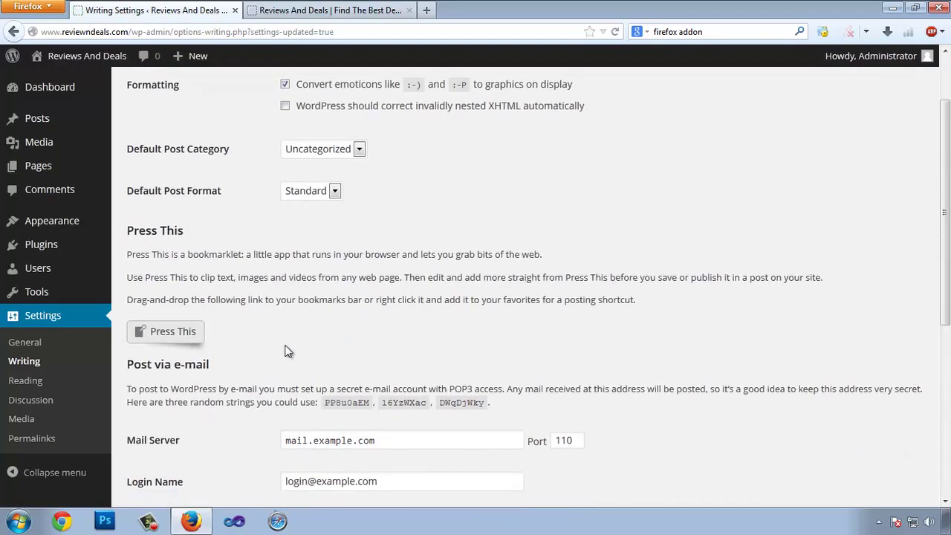
- Open Reading Settings and glance at the Hello World front page in the other tab
click(33, 387)
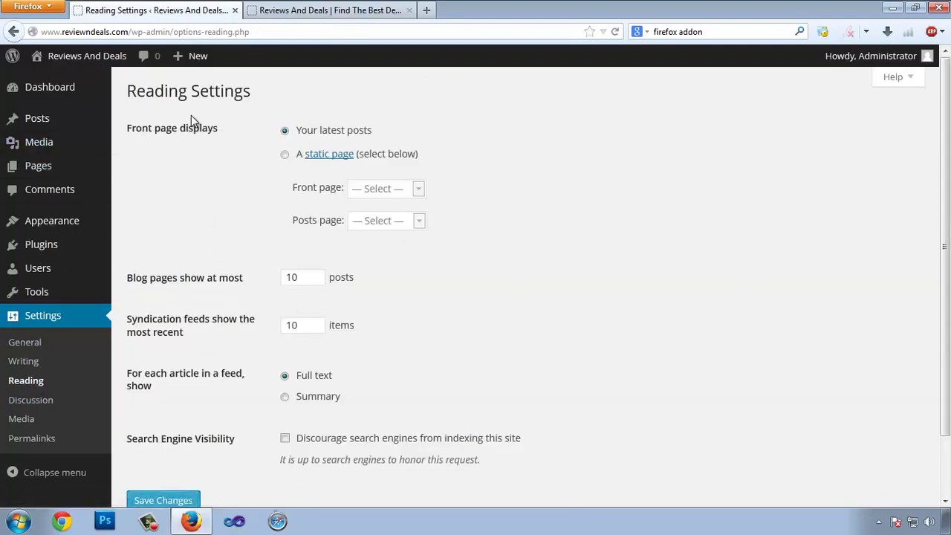
click(307, 12)
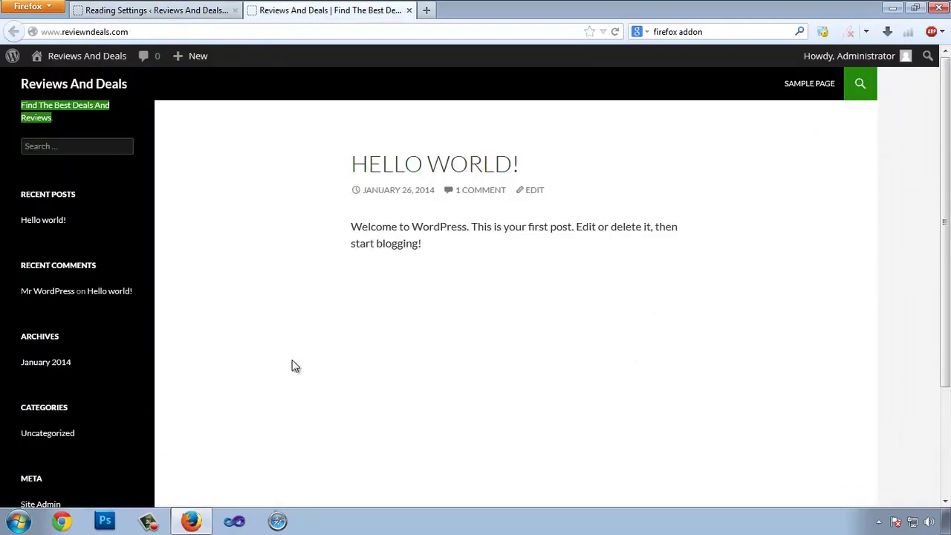
click(264, 244)
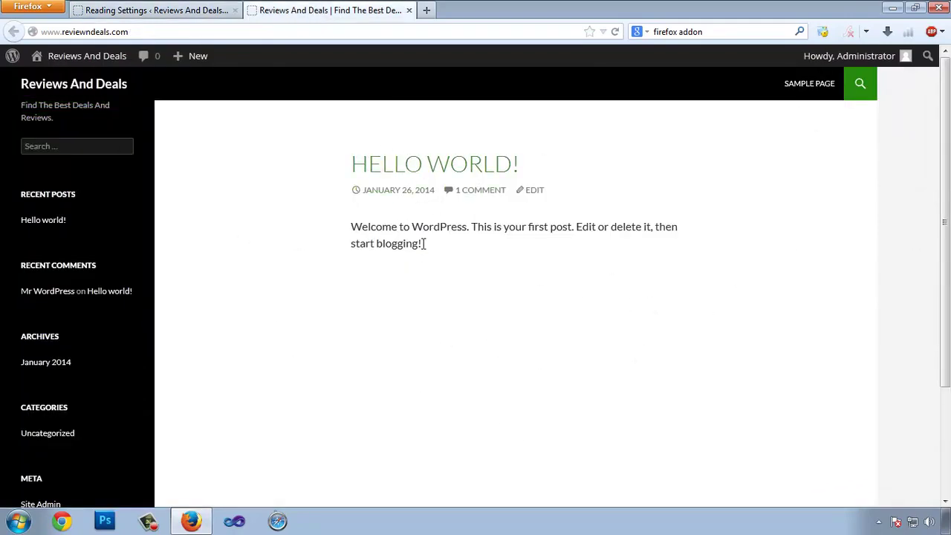
click(122, 14)
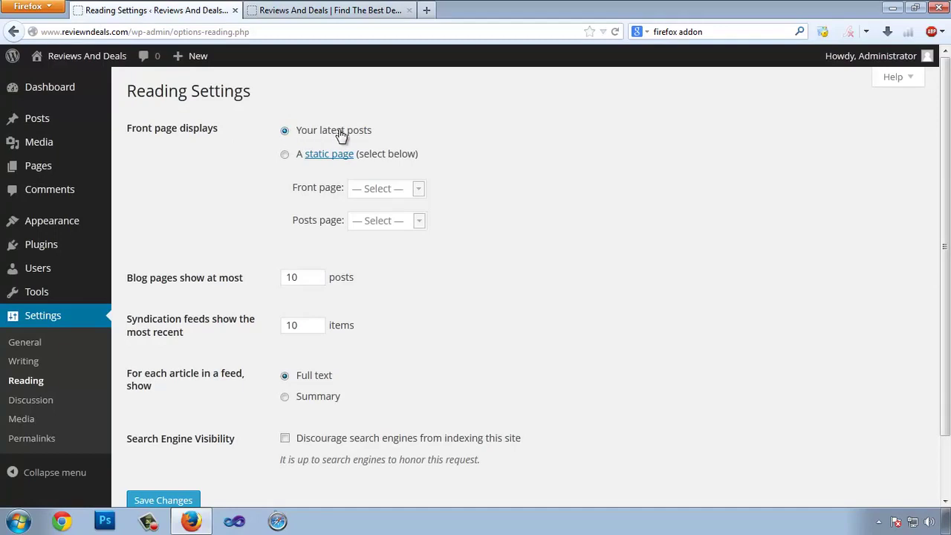
- Try the static front page option and its page list, then revert to Your latest posts
click(284, 155)
click(415, 189)
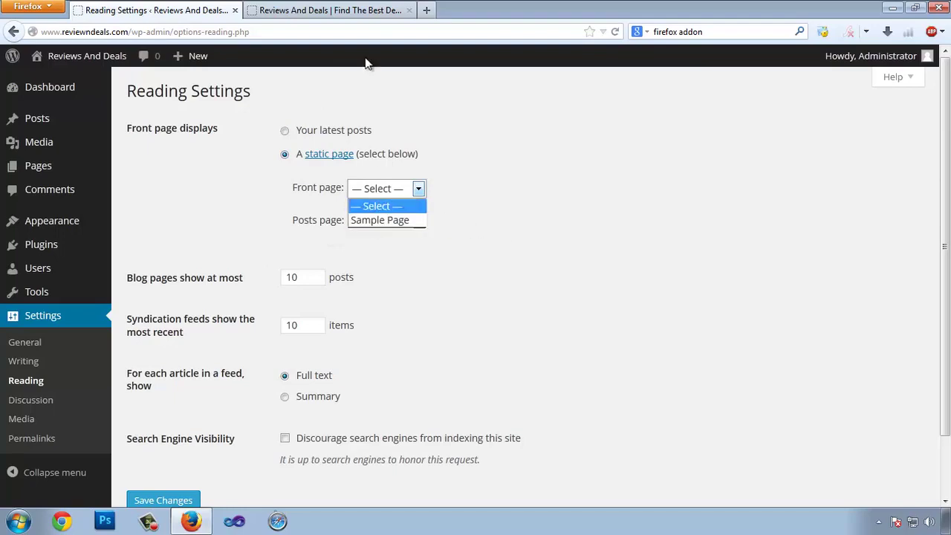
click(353, 18)
click(352, 18)
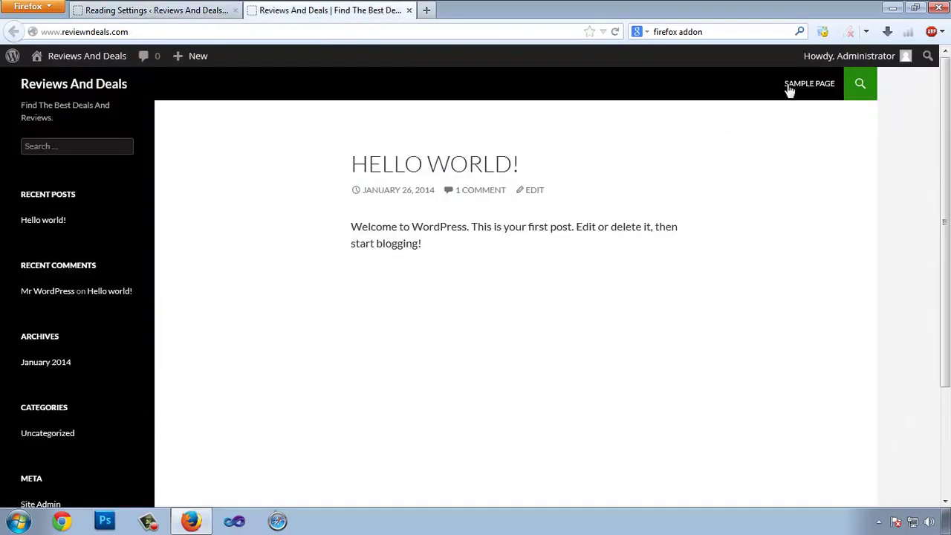
click(99, 15)
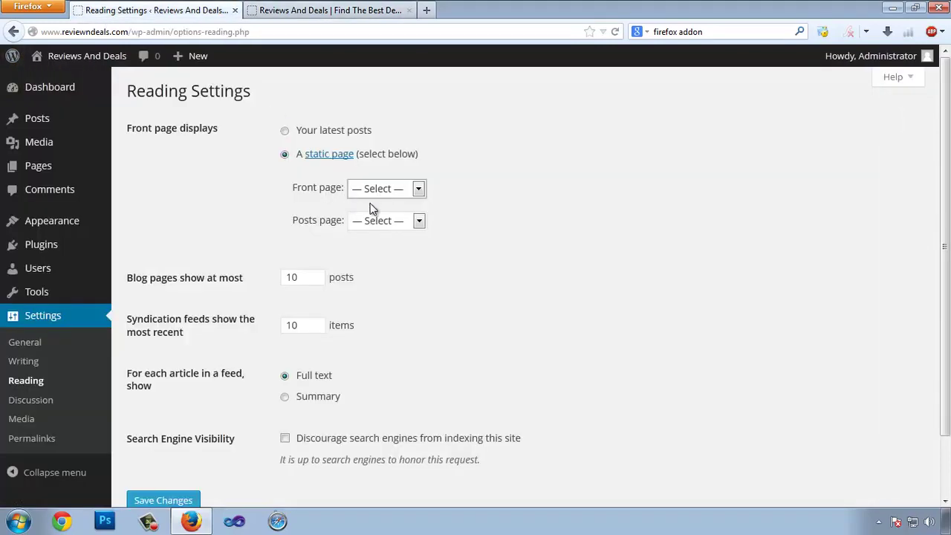
click(285, 132)
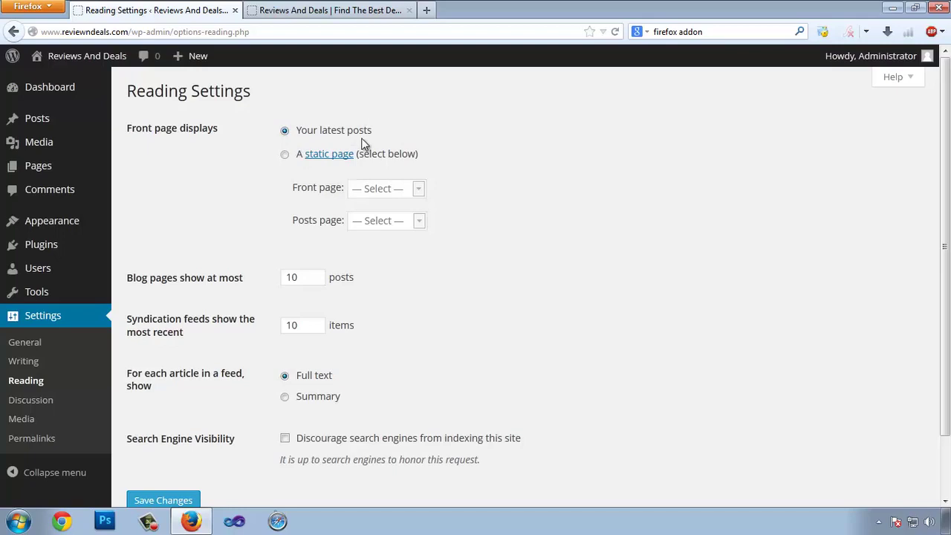
- Save Reading settings with the posts-per-page and feed counts unchanged, then open Settings > Discussion
scroll(484, 230, down, 2)
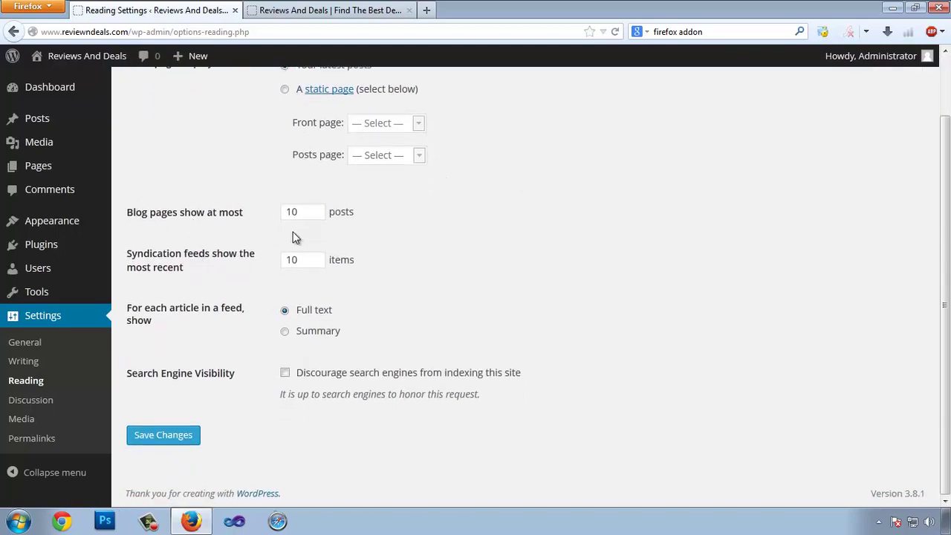
click(309, 263)
click(306, 213)
click(310, 264)
click(309, 217)
click(311, 264)
click(315, 207)
click(162, 440)
click(162, 439)
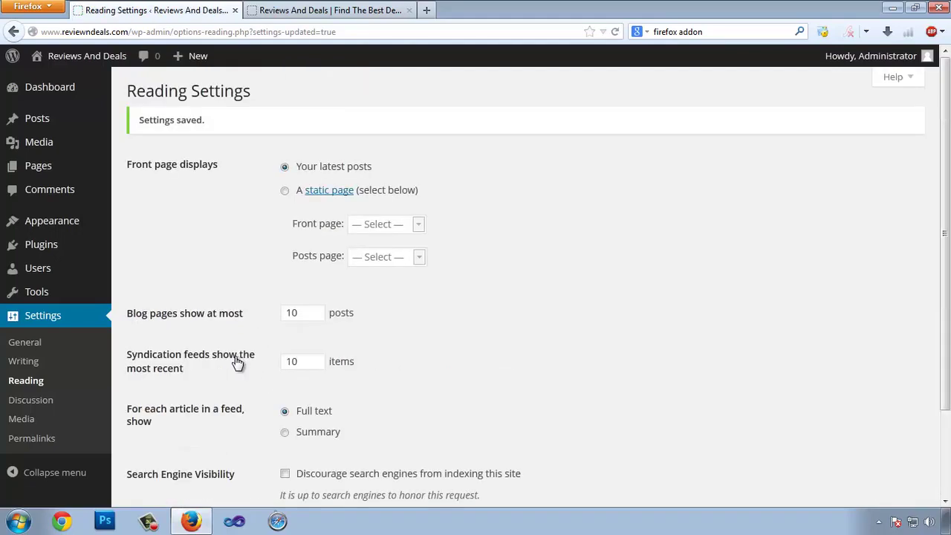
click(28, 401)
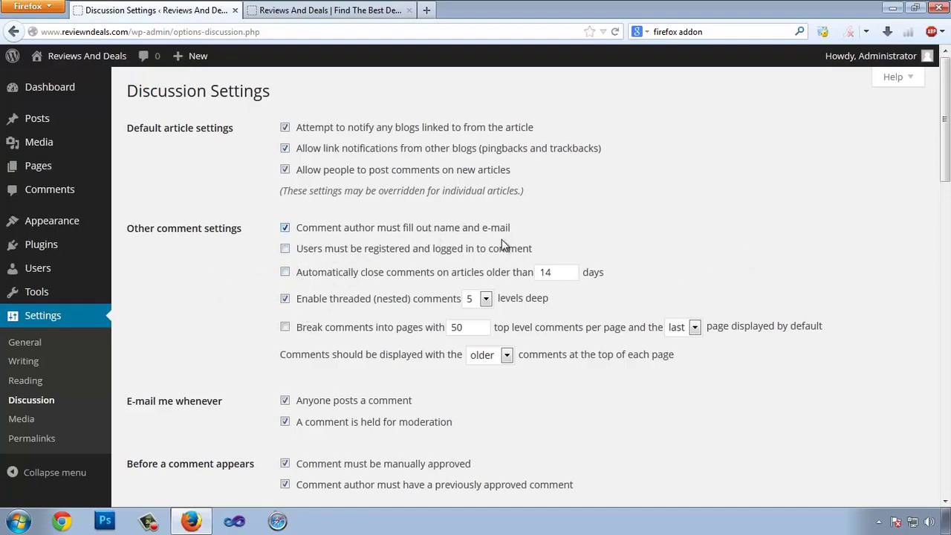
- Keep 'Comment author must fill out name and e-mail' checked and close comments after 15 days instead of 14
click(286, 228)
click(285, 228)
drag(557, 275, 527, 276)
text(15)
scroll(475, 268, down, 2)
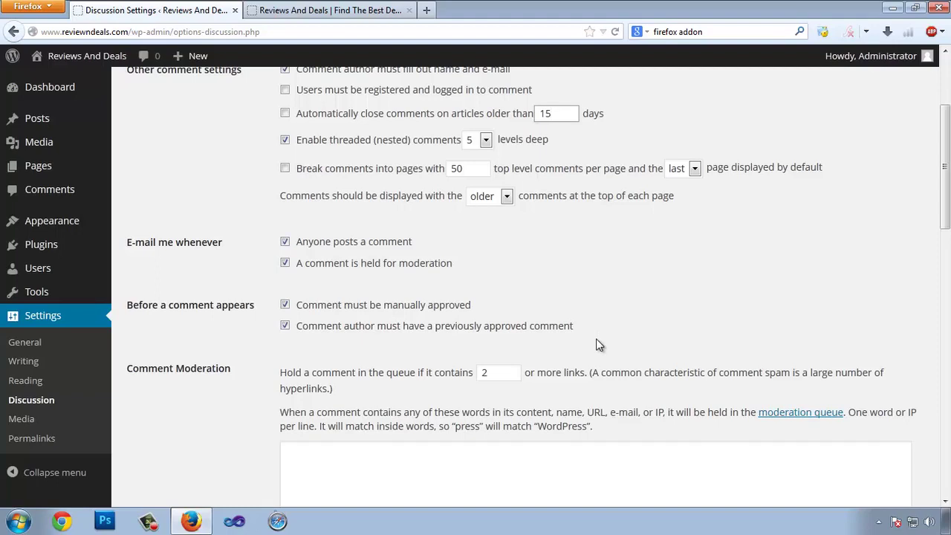
- Set comments to be held for moderation when they contain 1 or more links
scroll(132, 301, down, 2)
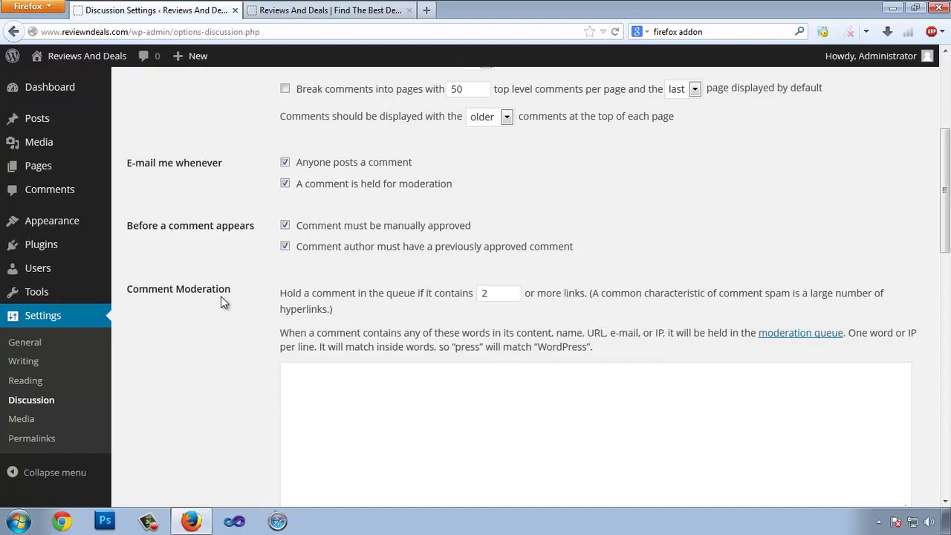
double_click(482, 294)
text(1)
click(520, 309)
- Enter a sample e-mail address and a name in the moderation list, then clear it
scroll(543, 434, down, 2)
click(338, 324)
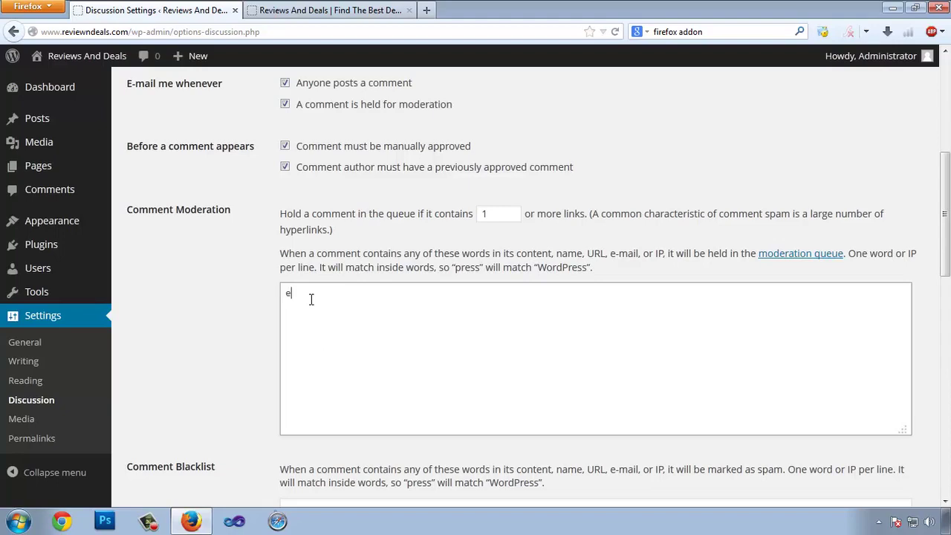
key(Return)
key(ctrl+a)
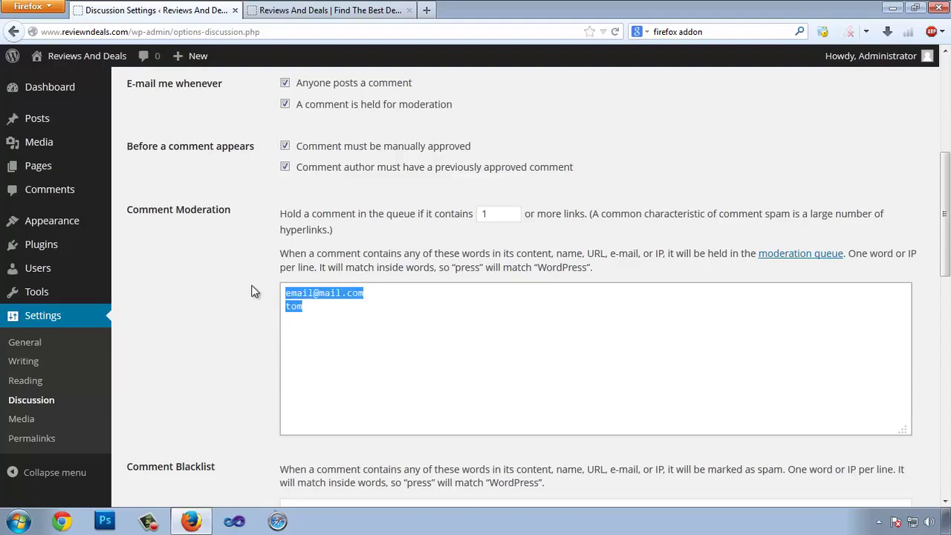
key(BackSpace)
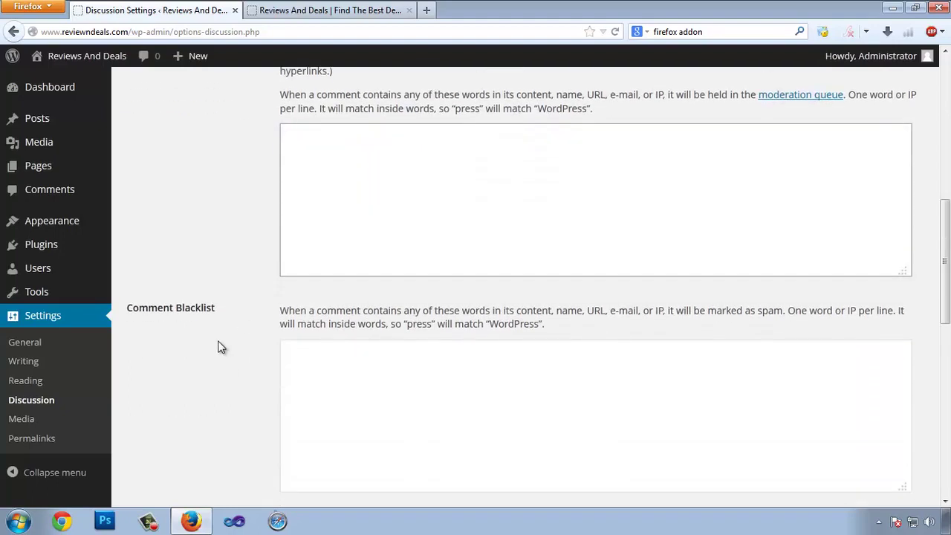
- Type a sample support e-mail address into the Comment Blacklist box and select it
scroll(171, 297, down, 2)
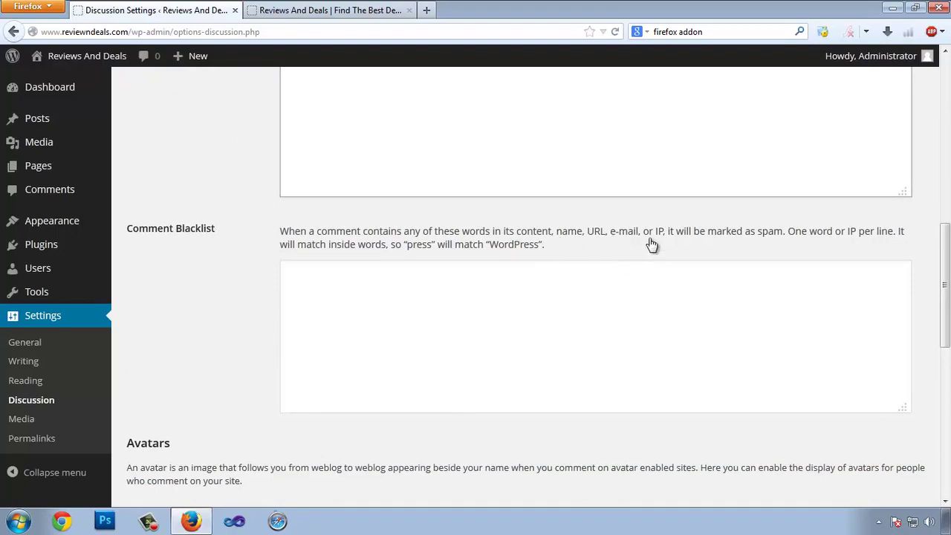
click(427, 339)
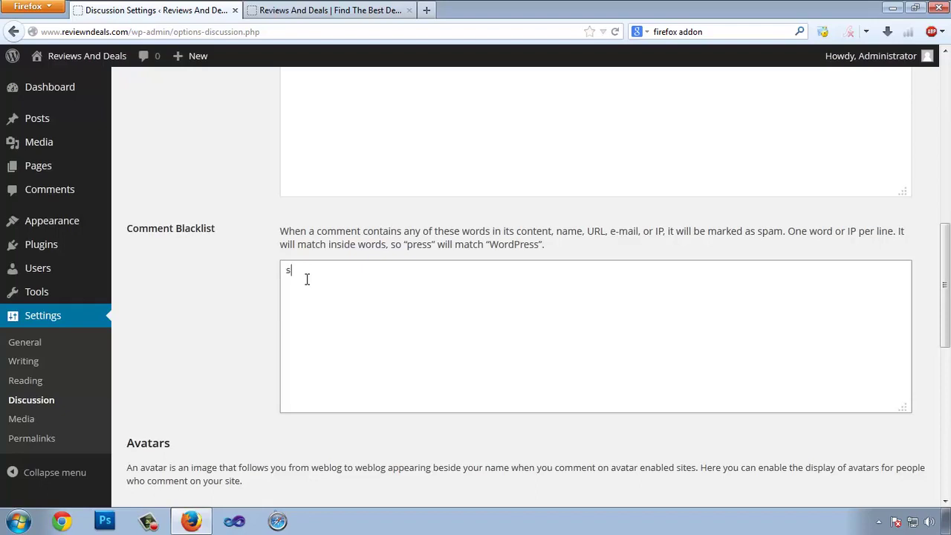
mouse_move(286, 270)
mouse_down()
mouse_move(388, 272)
mouse_move(286, 269)
mouse_up()
click(393, 271)
click(346, 277)
drag(406, 269, 77, 248)
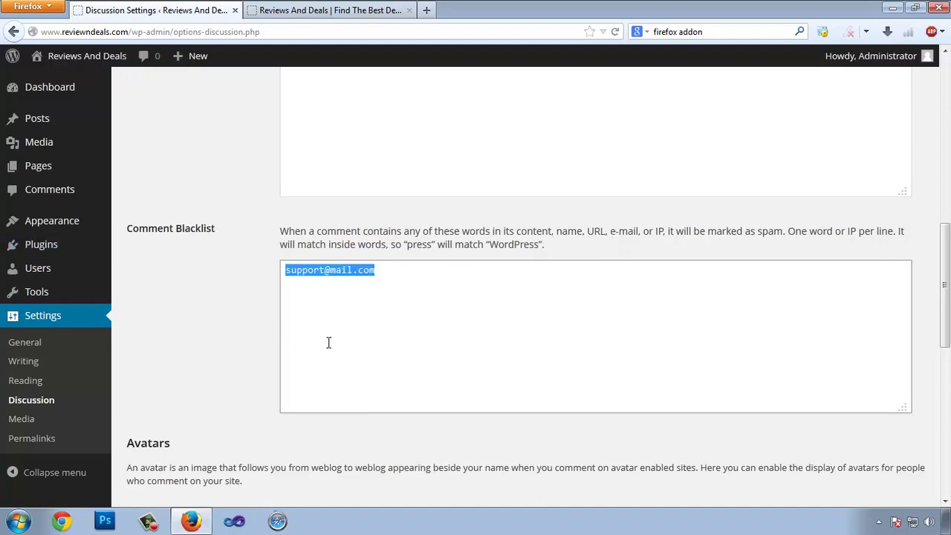
- Delete the blacklisted address and toggle Show Avatars off and back on
key(BackSpace)
scroll(261, 321, down, 5)
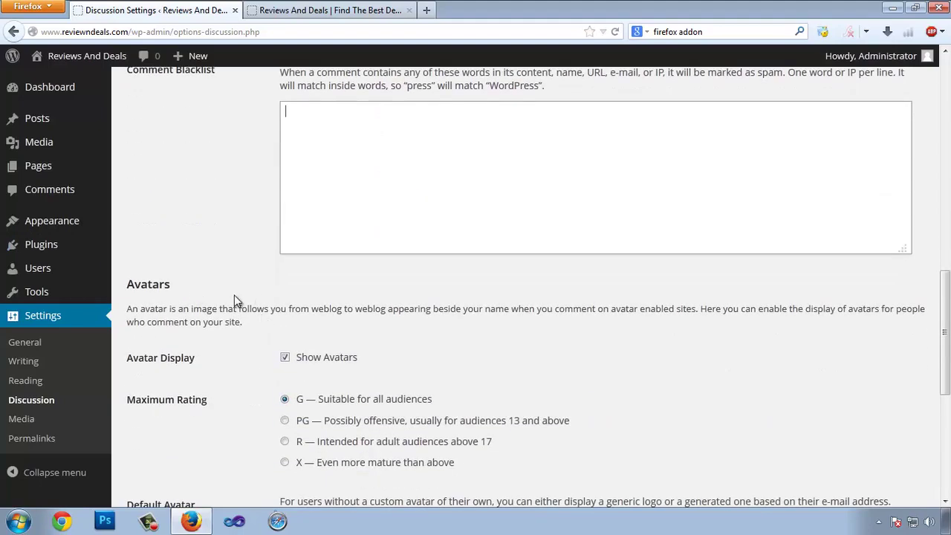
scroll(245, 297, down, 3)
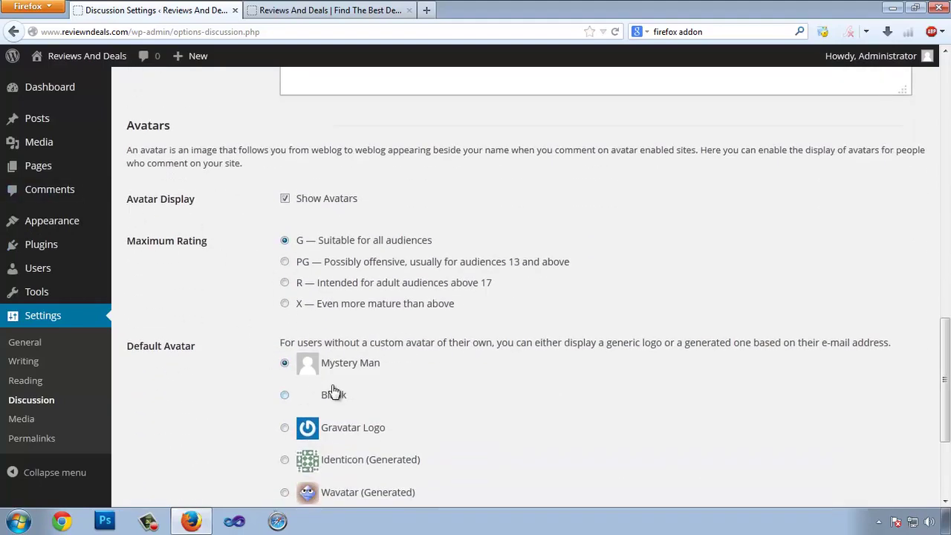
click(285, 199)
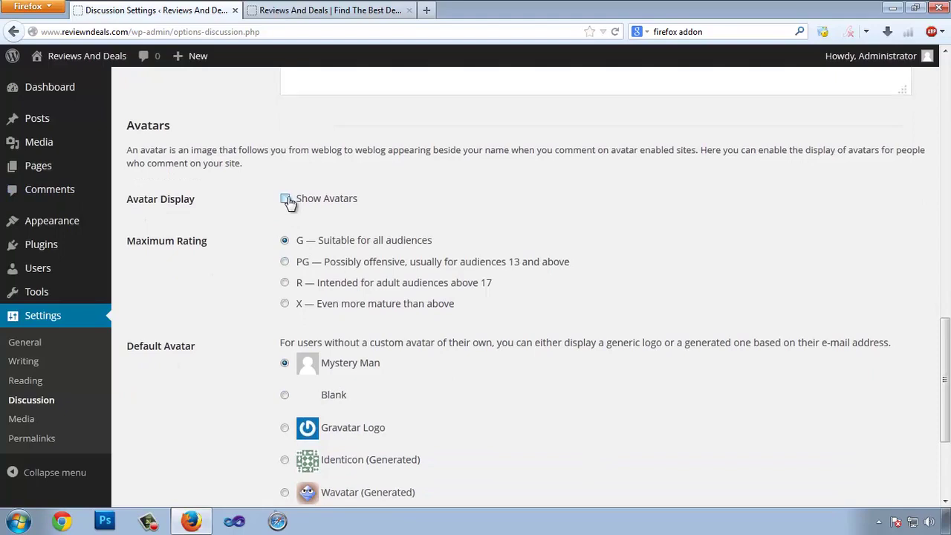
click(285, 199)
- Choose Gravatar Logo as the default avatar and save the Discussion settings
scroll(547, 278, down, 1)
scroll(548, 284, down, 2)
scroll(223, 297, down, 3)
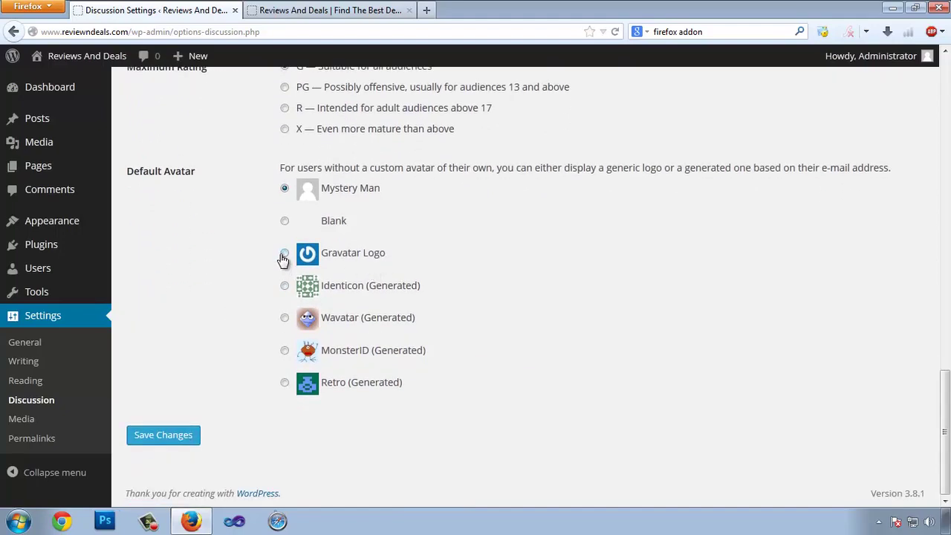
click(284, 253)
click(165, 439)
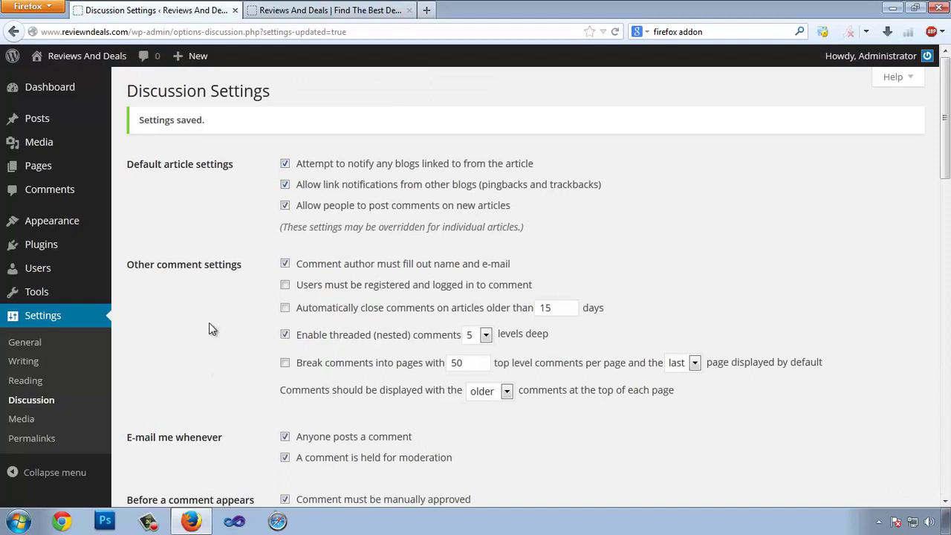
scroll(222, 372, down, 2)
- On Media settings, check the 150×150 thumbnail width and height values
click(34, 420)
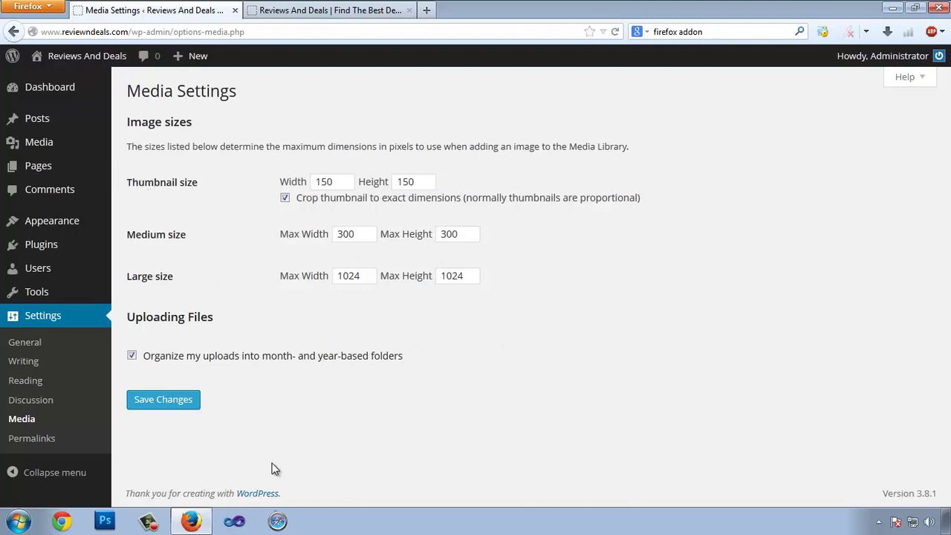
click(329, 184)
double_click(329, 183)
key(Tab)
click(435, 182)
double_click(325, 181)
double_click(405, 181)
- Check medium 300×300 and large 1024×1024 sizes and save the Media settings
double_click(357, 235)
double_click(451, 234)
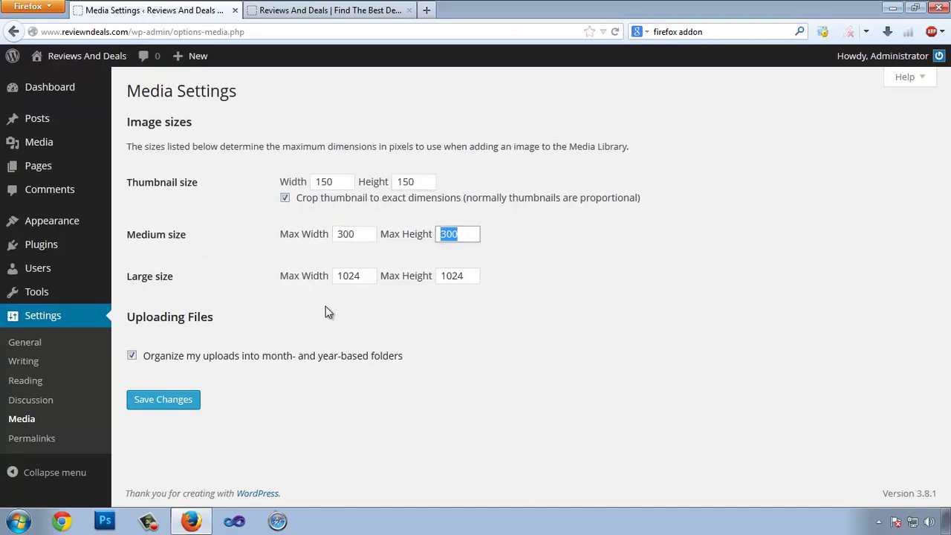
drag(365, 275, 335, 270)
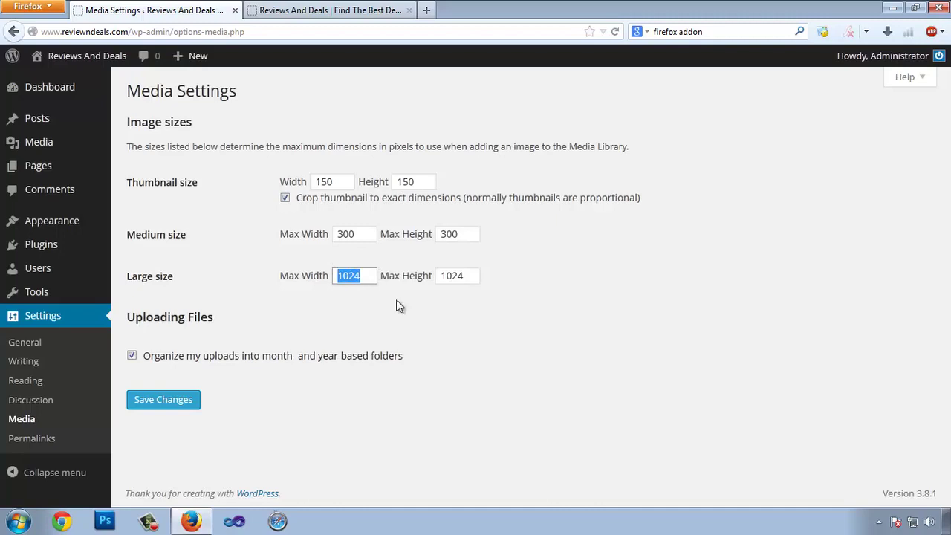
drag(462, 282, 437, 272)
click(501, 350)
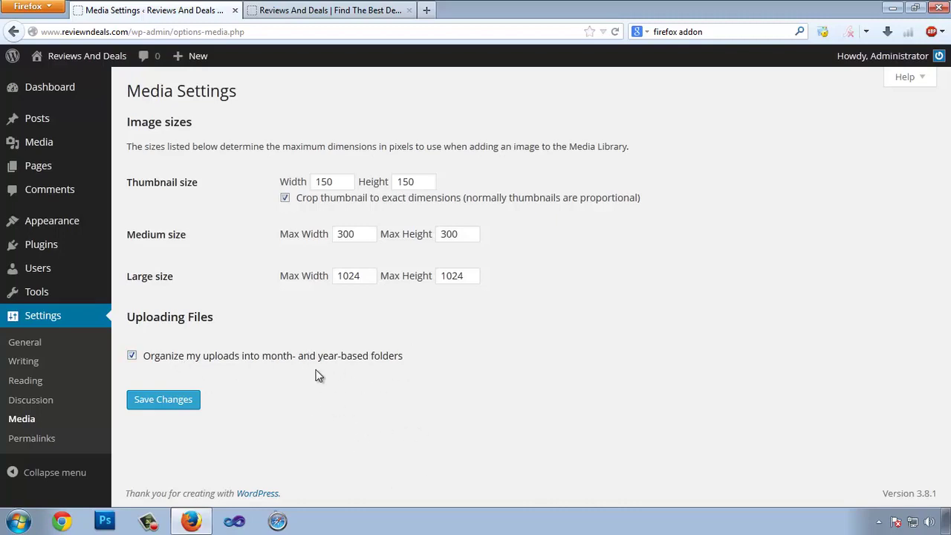
click(165, 405)
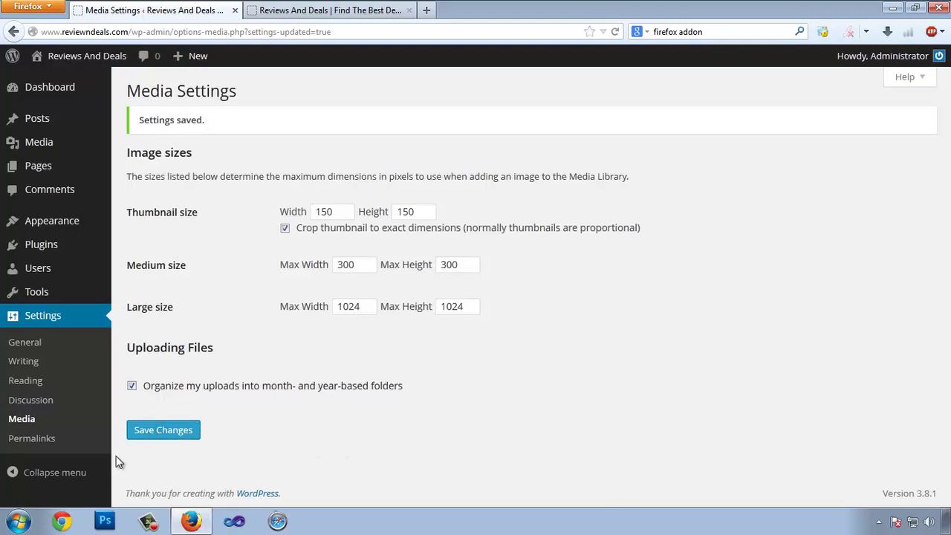
click(42, 447)
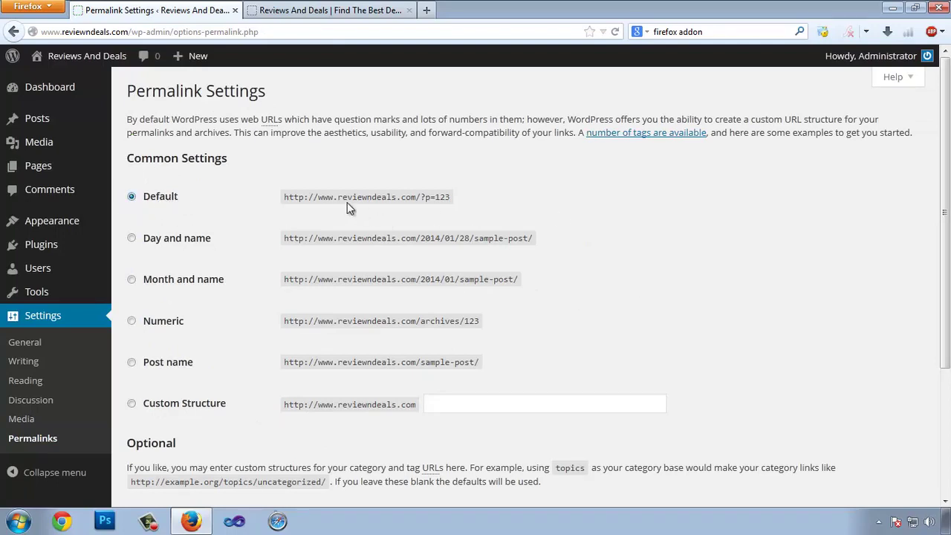
- Confirm the Hello World post opens at the default ?p=1 address, then return to Permalinks
drag(295, 198, 451, 199)
click(346, 10)
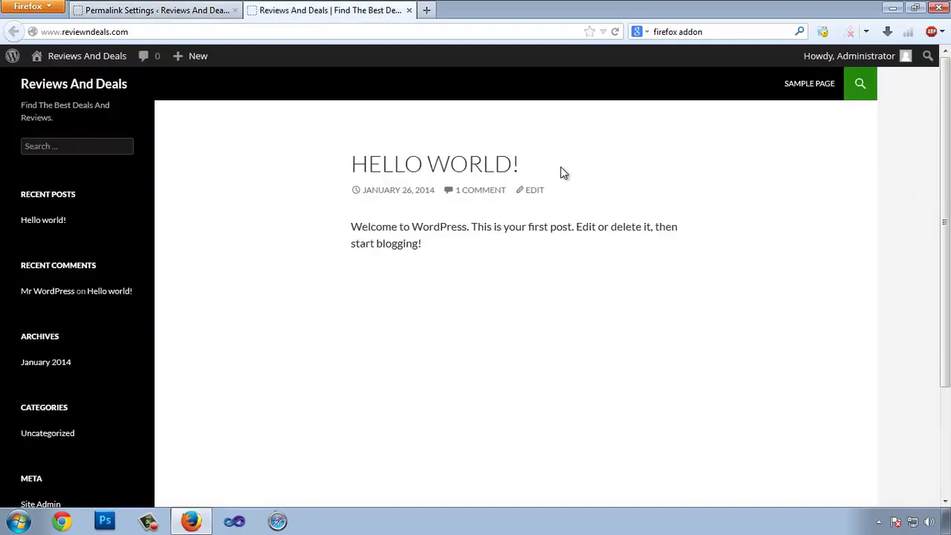
click(421, 170)
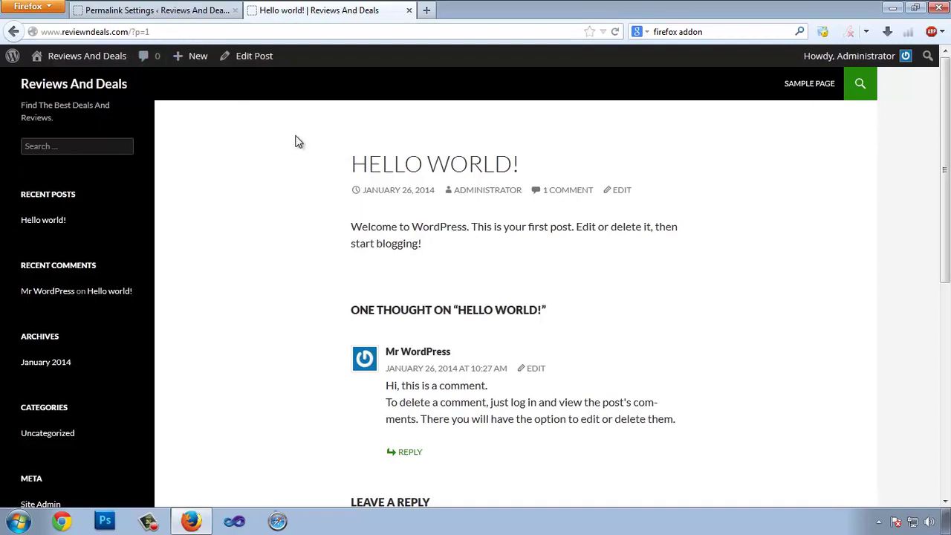
drag(132, 32, 161, 33)
click(161, 32)
click(131, 17)
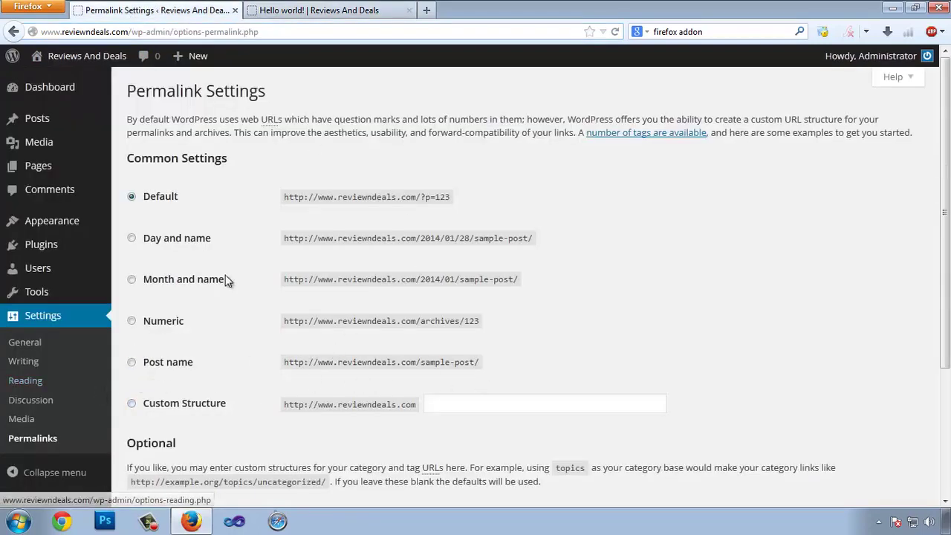
- Choose the Post name structure and inspect its /%postname%/ pattern in the custom field
click(132, 362)
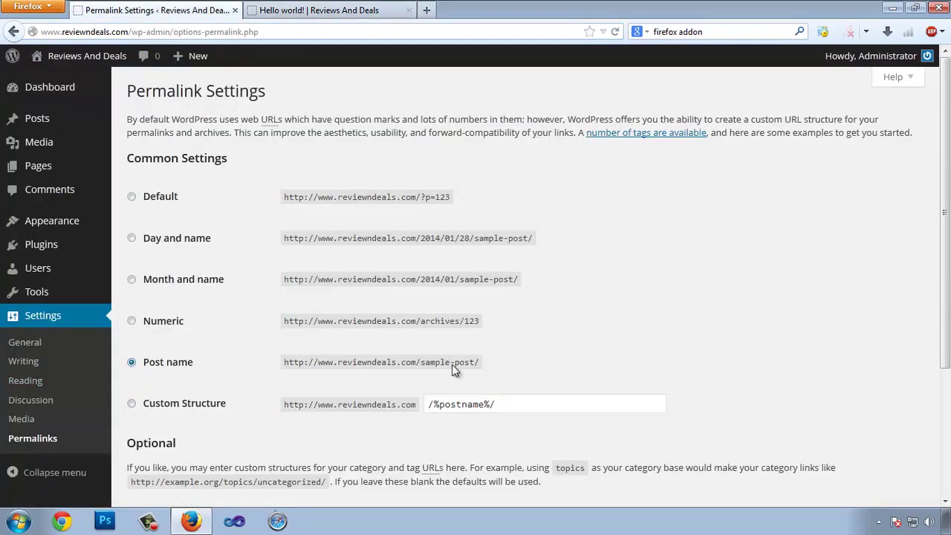
click(131, 405)
scroll(501, 256, down, 3)
click(494, 246)
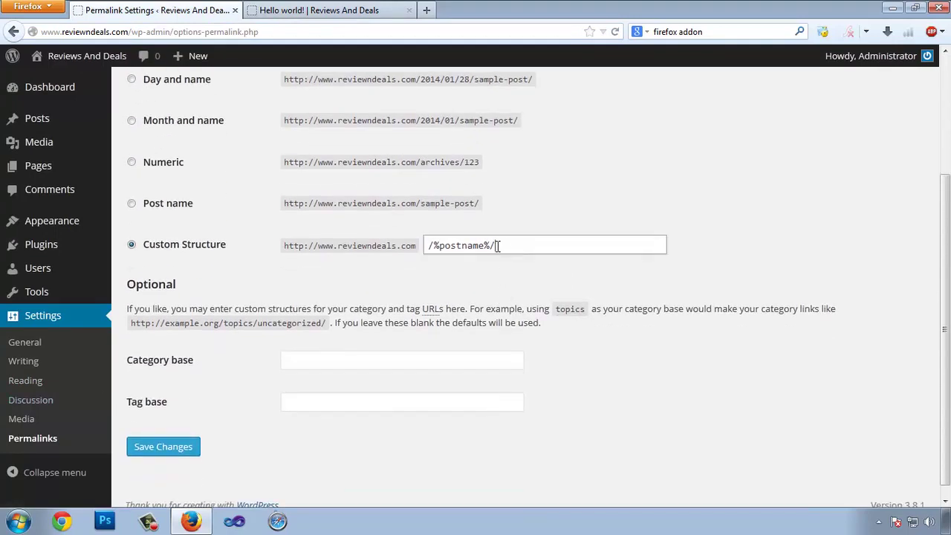
click(427, 246)
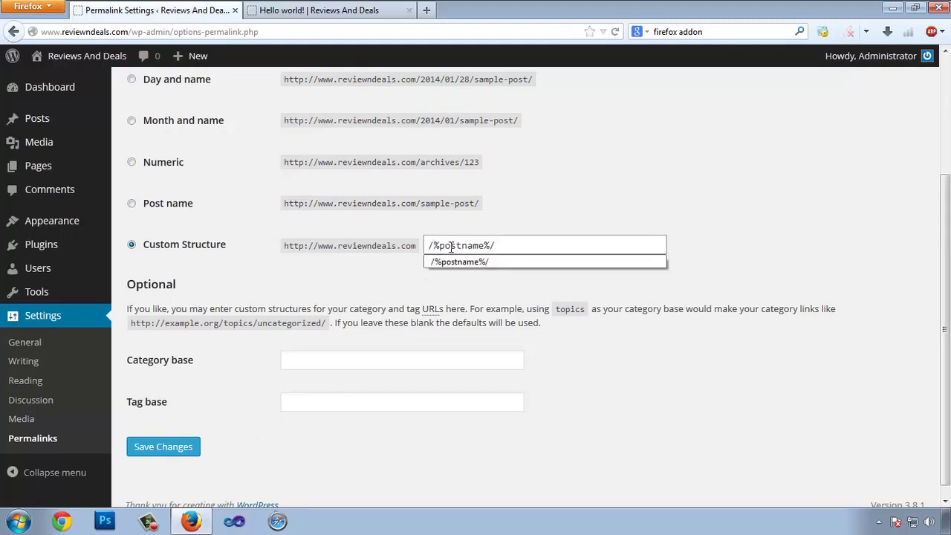
drag(445, 246, 490, 245)
drag(488, 244, 495, 242)
click(500, 227)
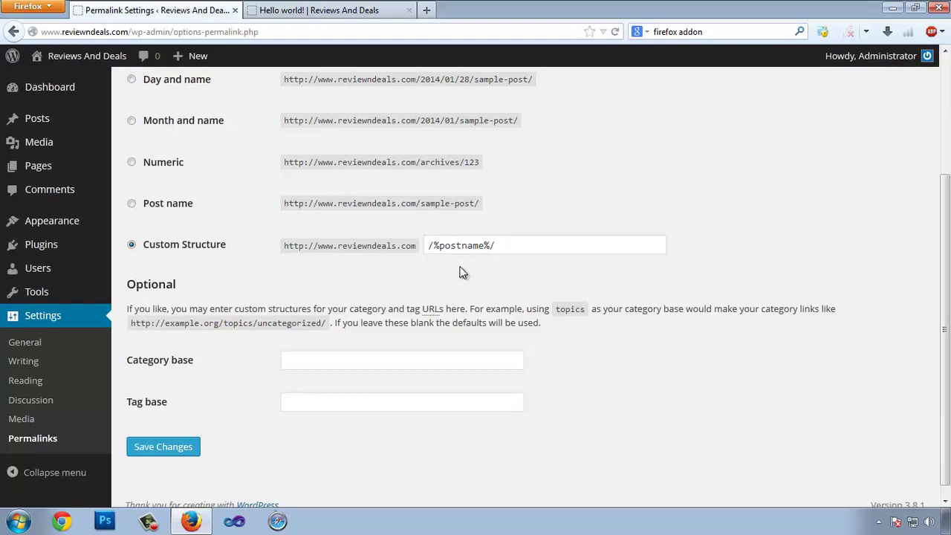
- Compare with the Hello World post, then save the Post name permalink structure
click(343, 15)
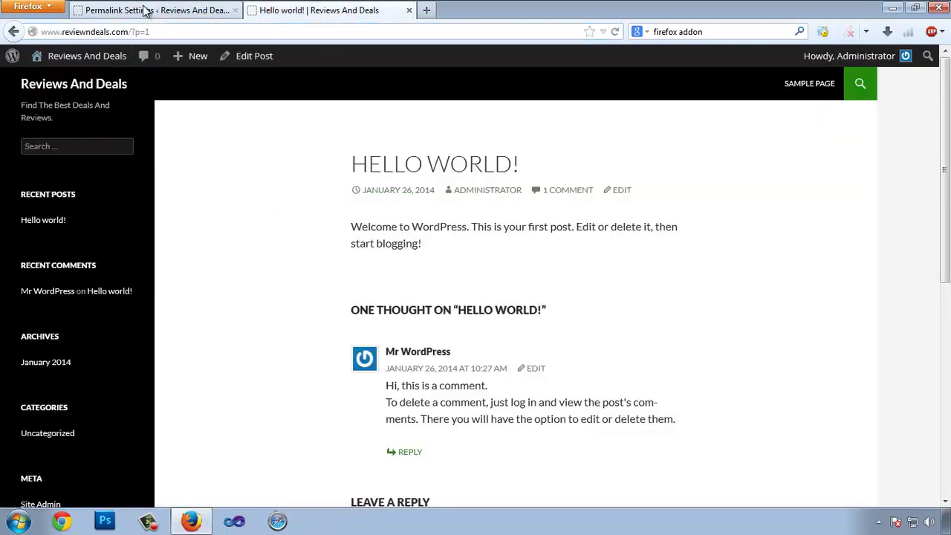
click(145, 11)
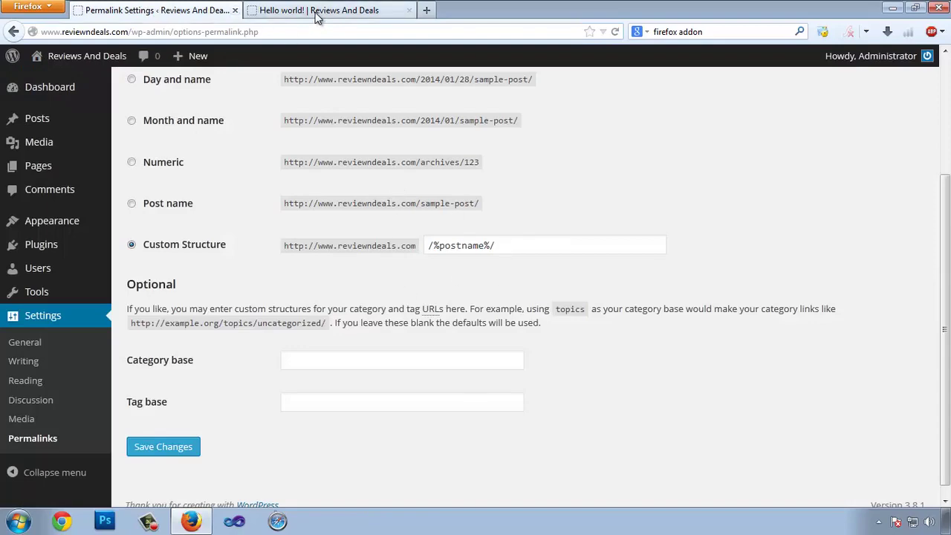
click(314, 14)
click(122, 11)
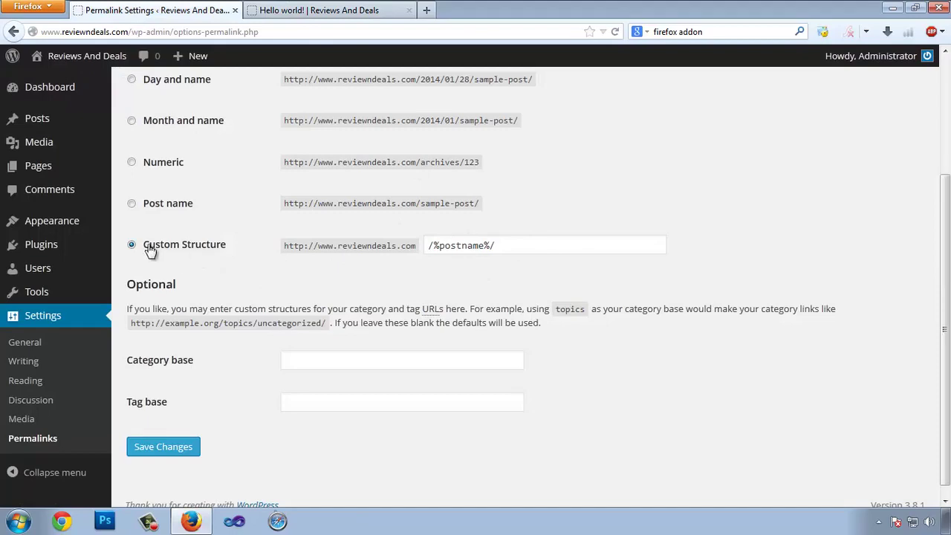
click(159, 450)
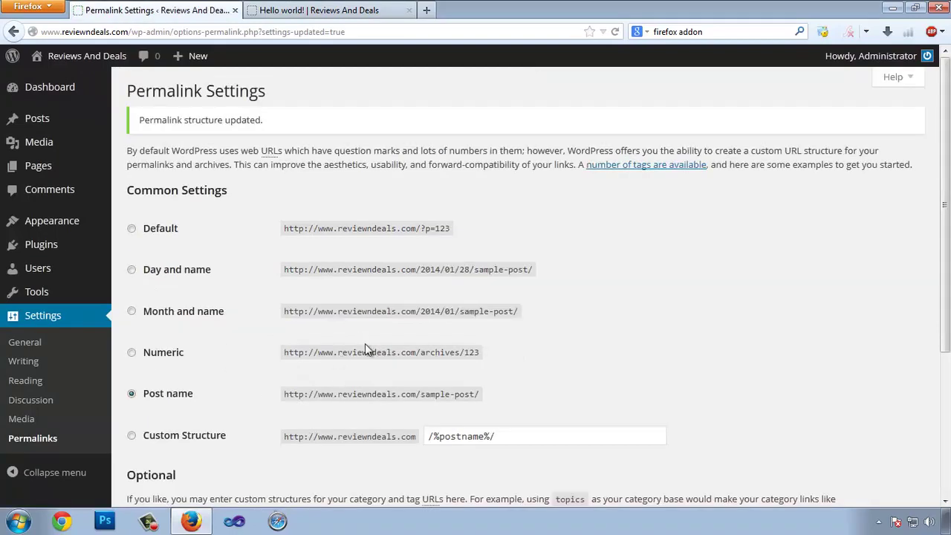
- Remove ?p=1 to load the home page and reopen Hello World at /hello-world/
click(346, 12)
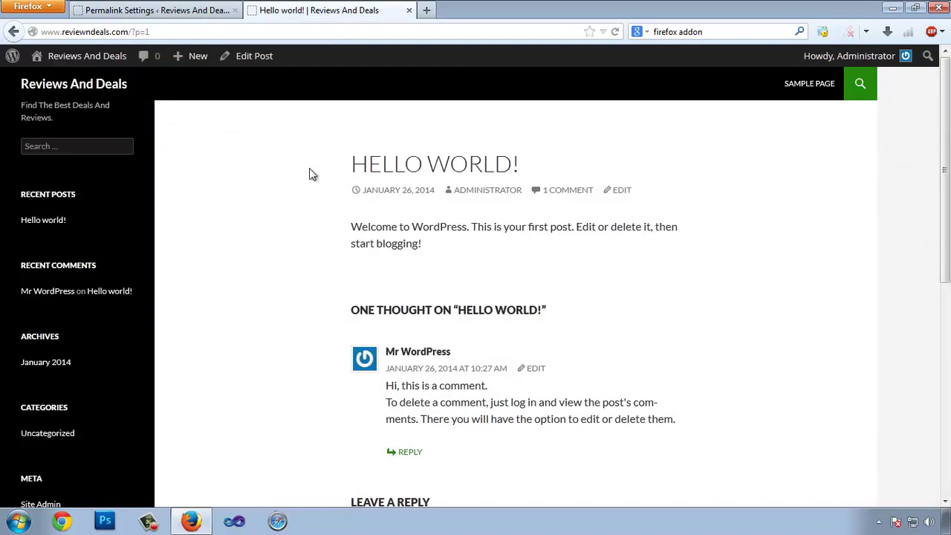
drag(133, 31, 382, 6)
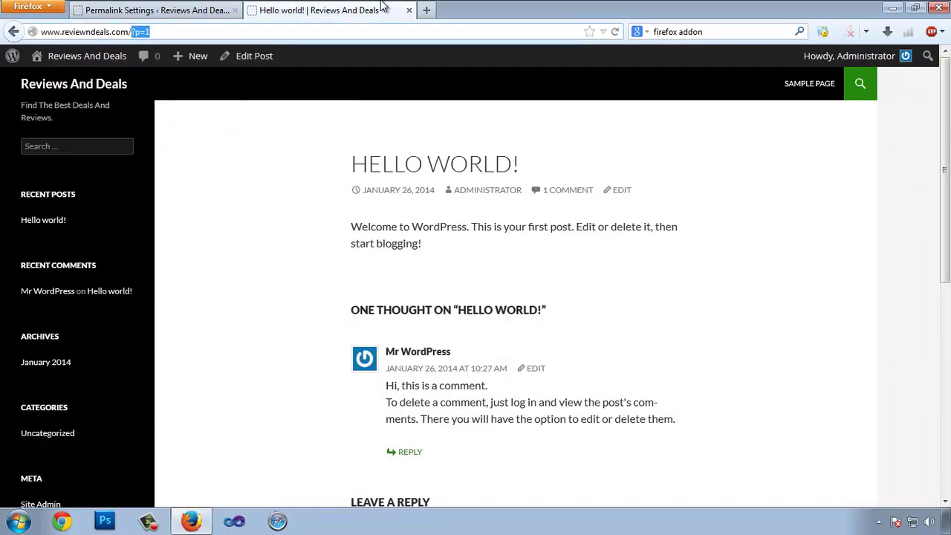
key(BackSpace)
key(Return)
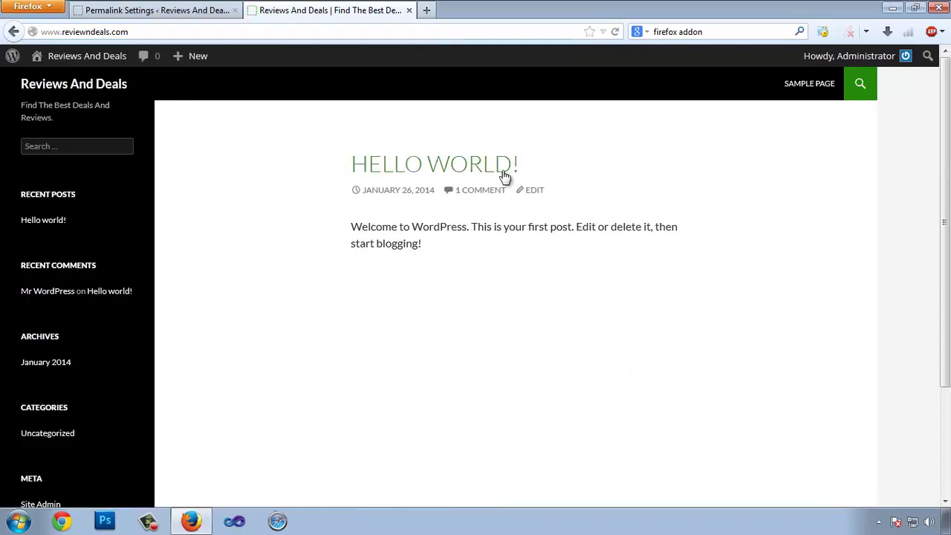
click(455, 168)
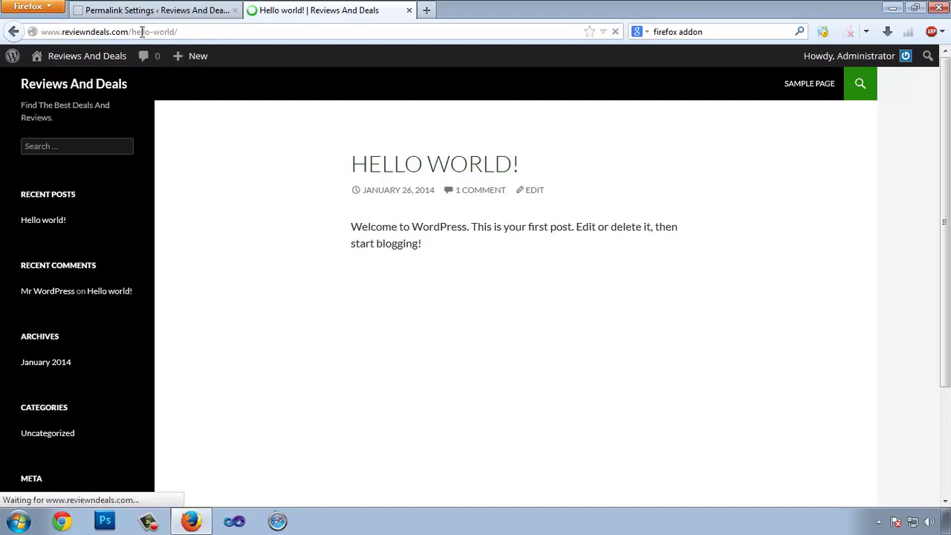
drag(132, 31, 174, 30)
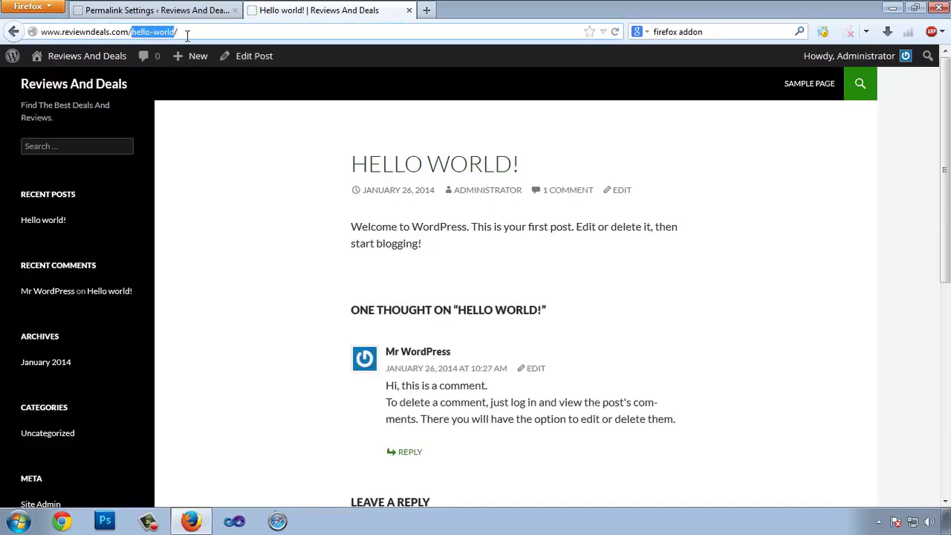
click(187, 33)
click(145, 13)
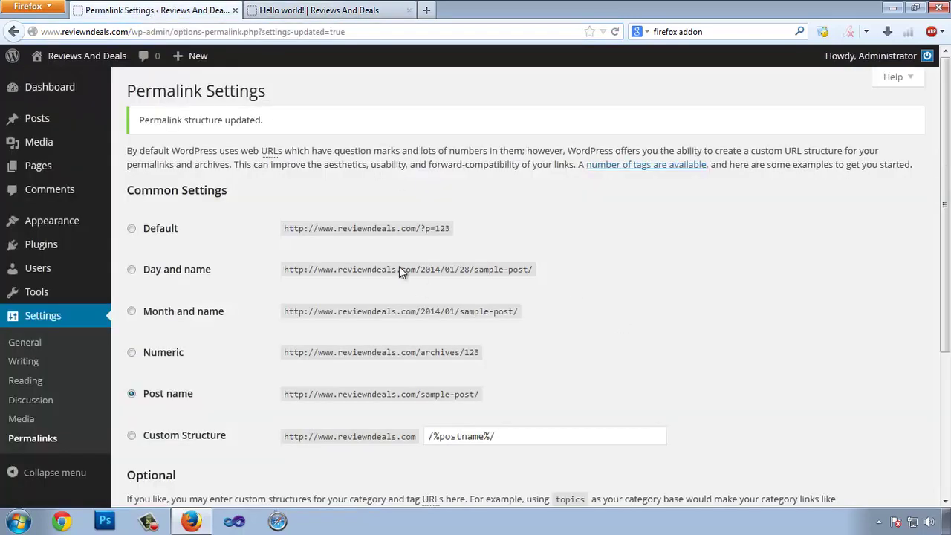
scroll(399, 266, down, 5)
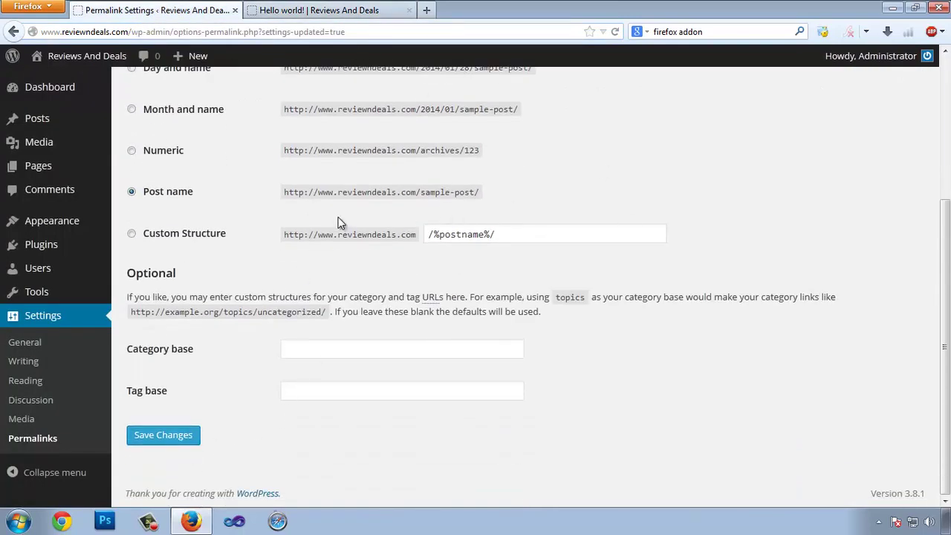
click(320, 9)
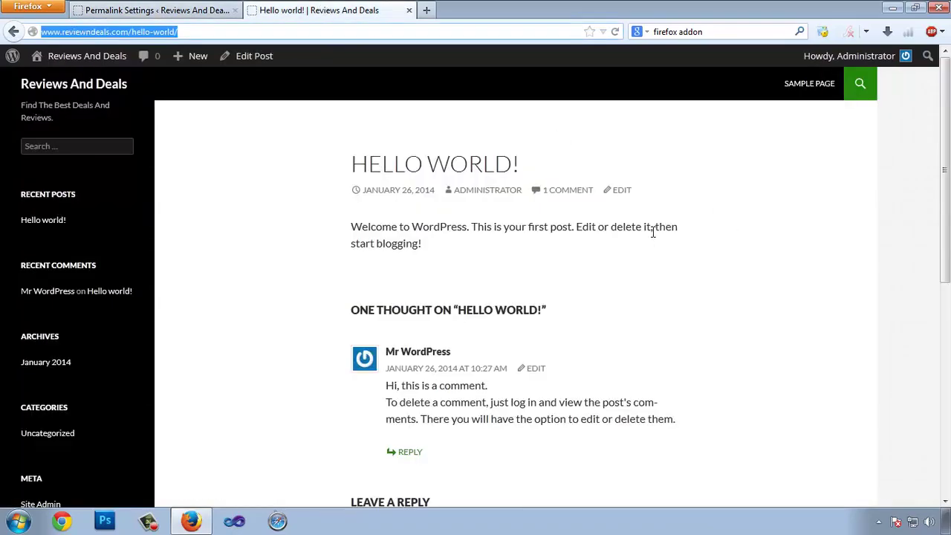